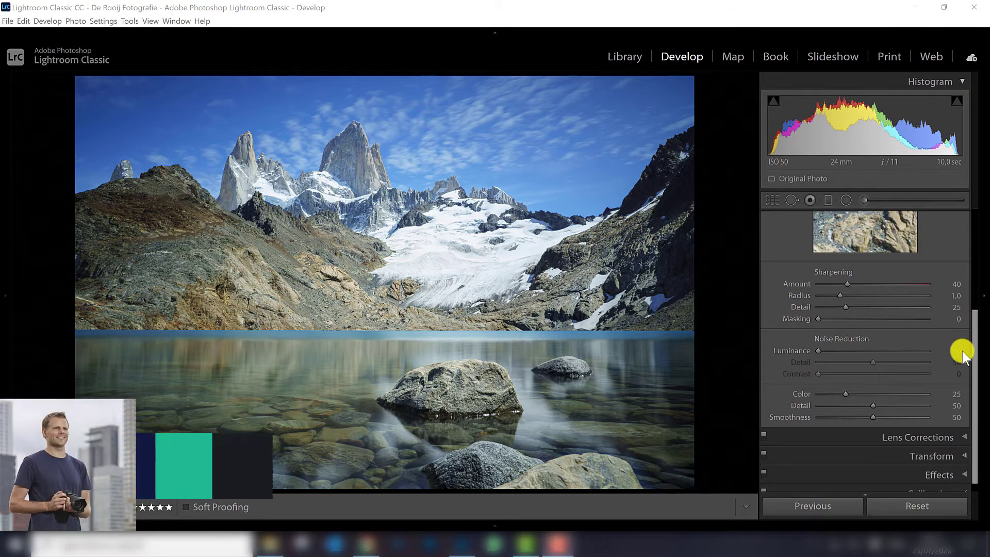
Look through the Kroatië-688, Sevilla-162 and Isla Magdalena-24 photos, then return to the mountain lake.
{"action": "left_click_drag", "start_coordinate": [973, 335], "coordinate": [968, 301]}
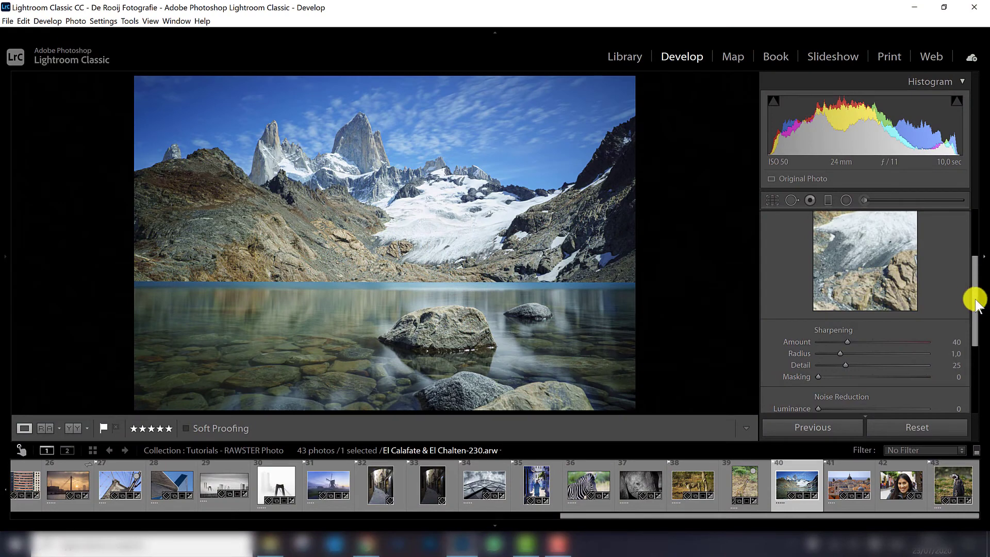
{"action": "scroll", "coordinate": [972, 287], "scroll_direction": "up", "scroll_amount": 1}
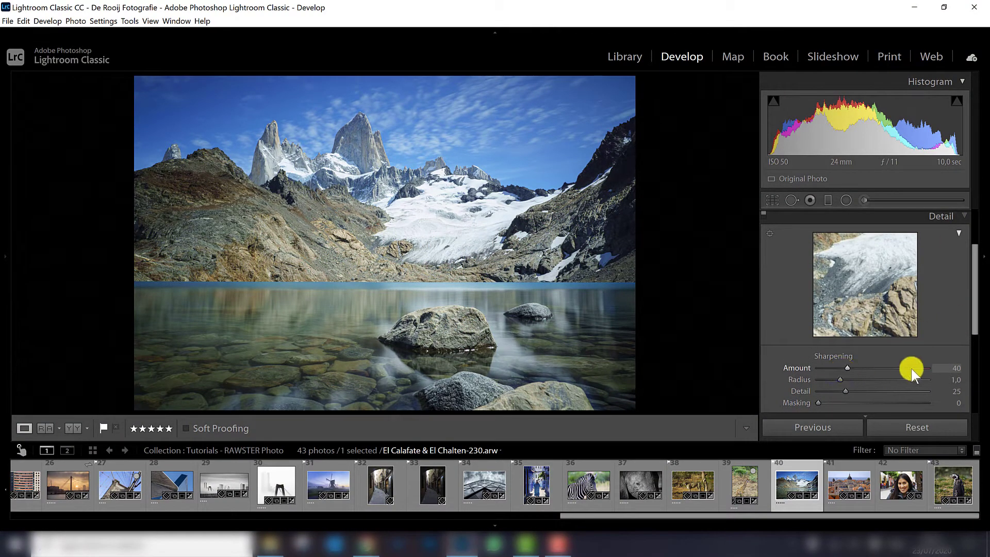
{"action": "scroll", "coordinate": [974, 317], "scroll_direction": "up", "scroll_amount": 1}
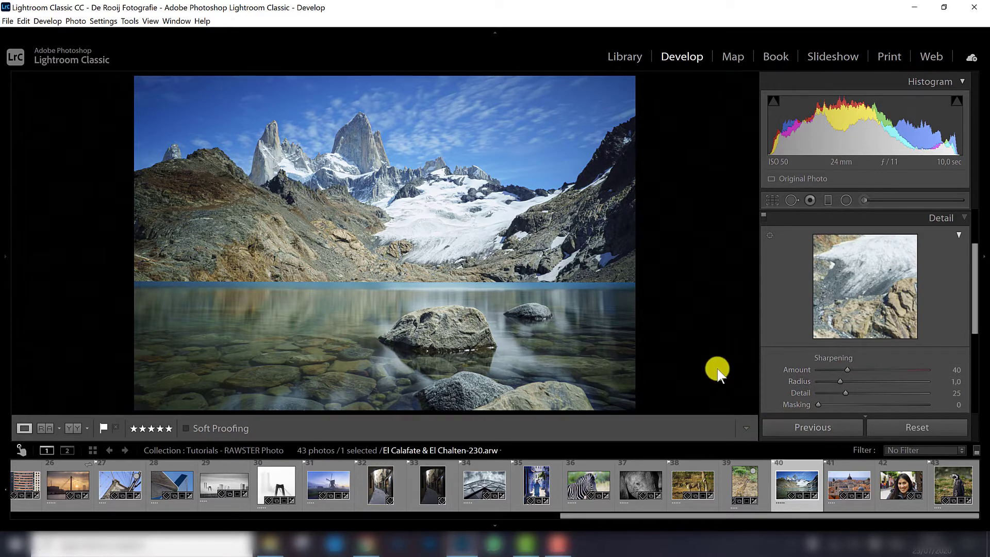
{"action": "left_click", "coordinate": [843, 484]}
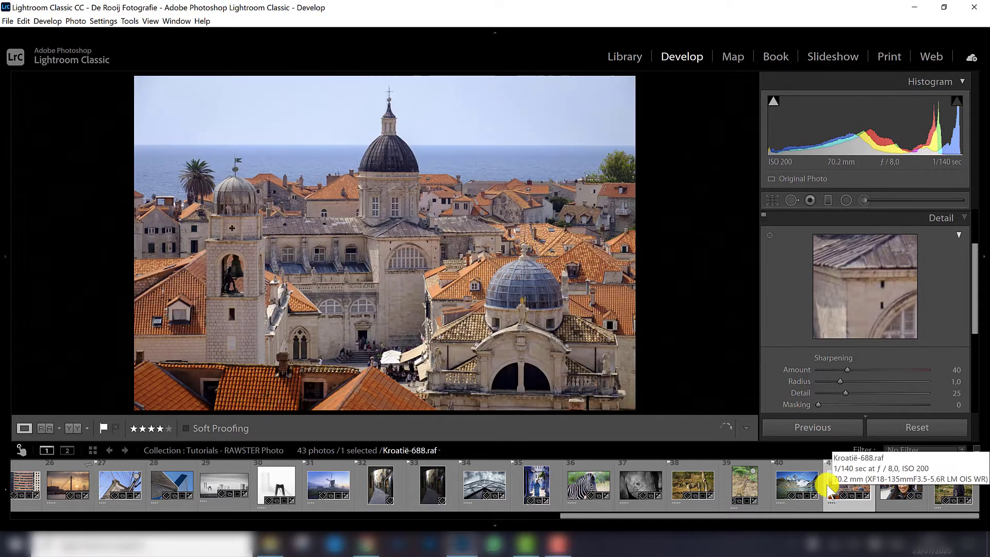
{"action": "left_click", "coordinate": [877, 483]}
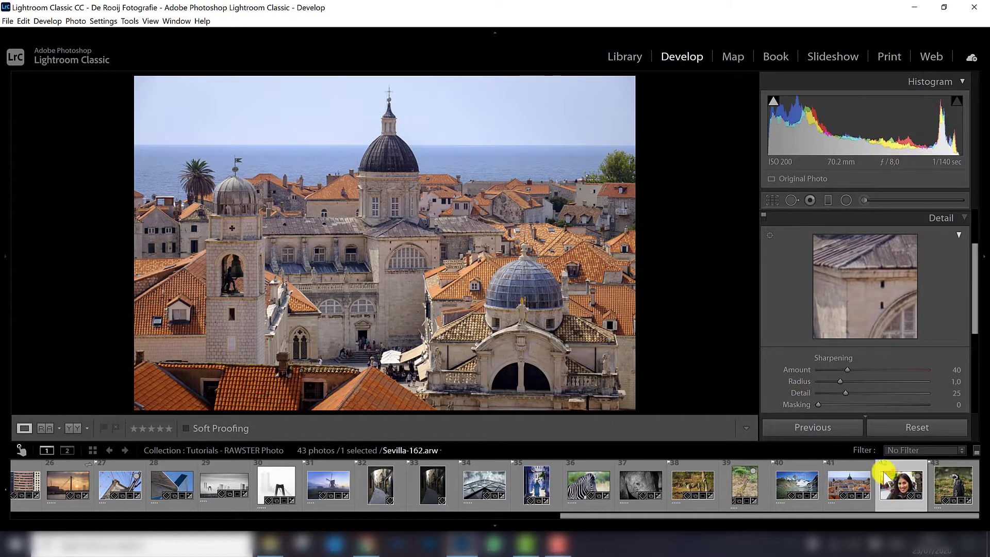
{"action": "left_click", "coordinate": [948, 482]}
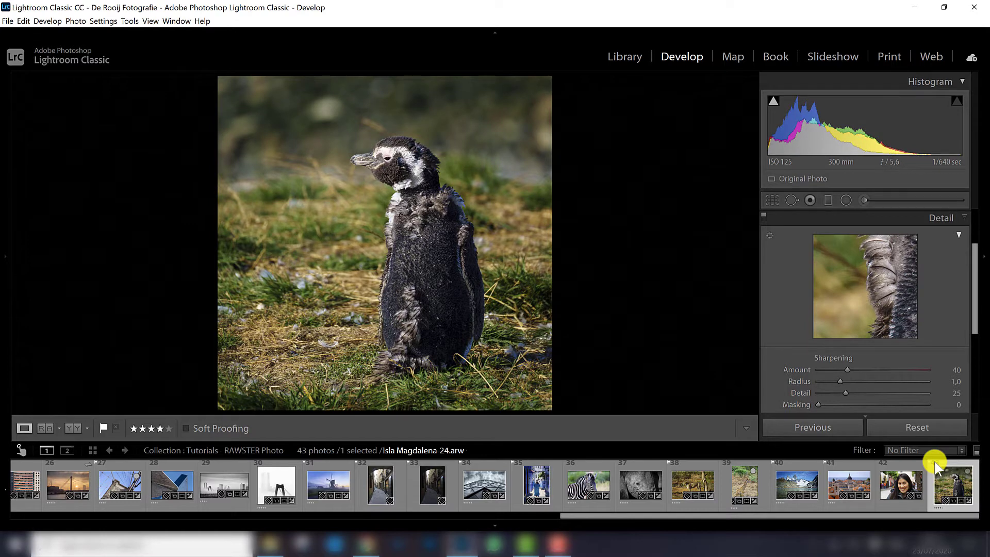
{"action": "left_click", "coordinate": [786, 477]}
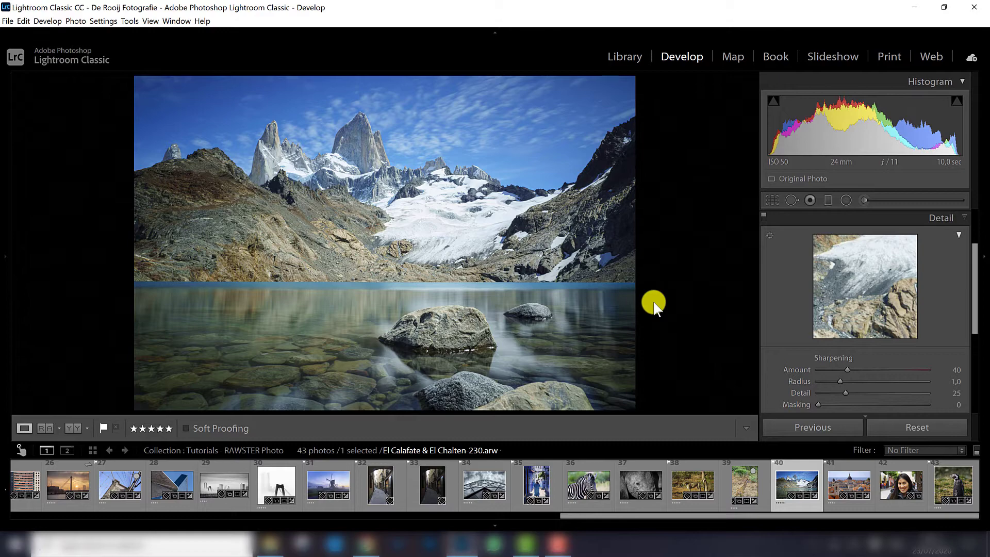
Zoom in close on the rock and raise the lake photo's Sharpening Amount from 40 to 80.
{"action": "left_click", "coordinate": [423, 325]}
{"action": "left_click_drag", "start_coordinate": [423, 326], "coordinate": [496, 248]}
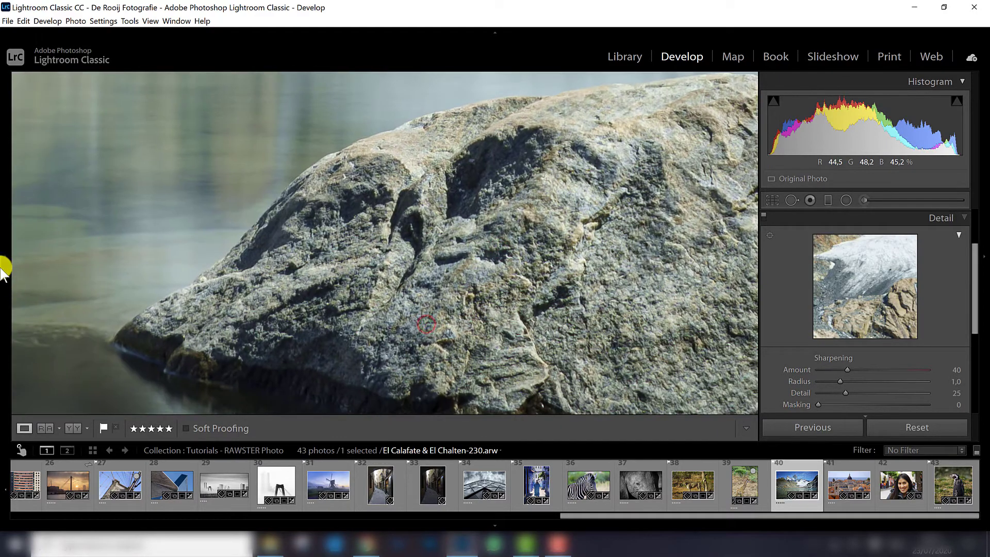
{"action": "mouse_move", "coordinate": [1, 265]}
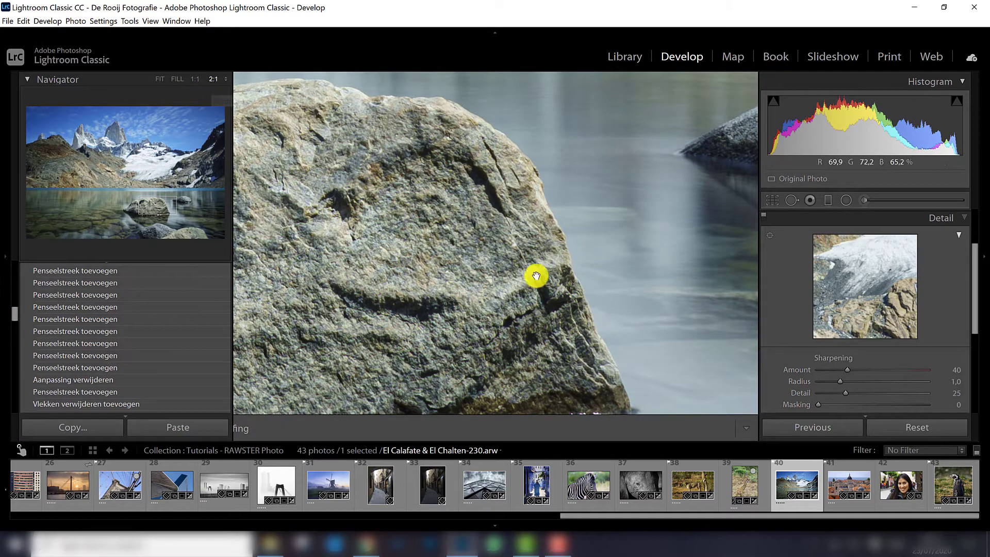
{"action": "left_click_drag", "start_coordinate": [645, 276], "coordinate": [393, 260]}
{"action": "left_click", "coordinate": [538, 247]}
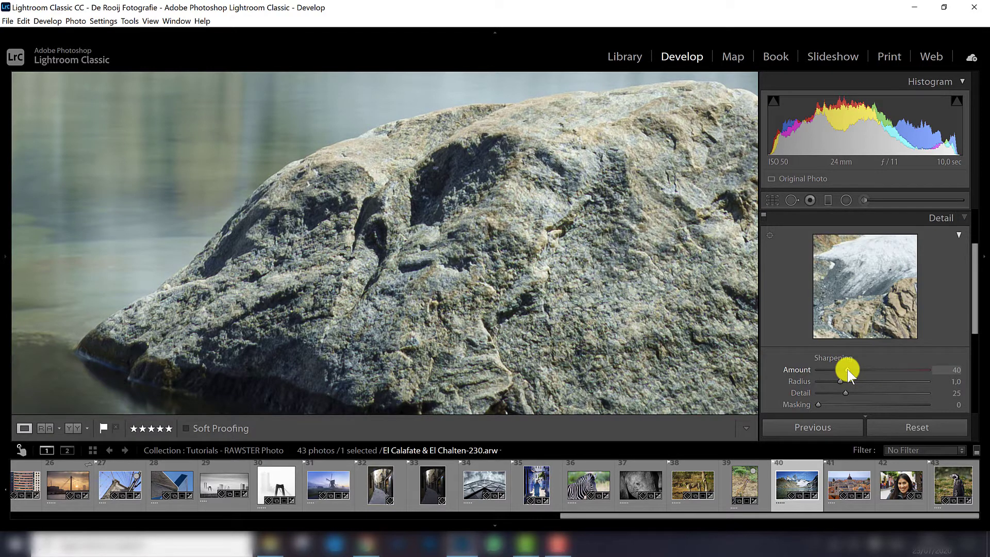
{"action": "mouse_move", "coordinate": [846, 369]}
{"action": "left_mouse_down"}
{"action": "mouse_move", "coordinate": [886, 369]}
{"action": "mouse_move", "coordinate": [877, 369]}
{"action": "left_mouse_up"}
Compare the rock and water close up with the Detail panel's sharpening switched off and on.
{"action": "left_click", "coordinate": [547, 251]}
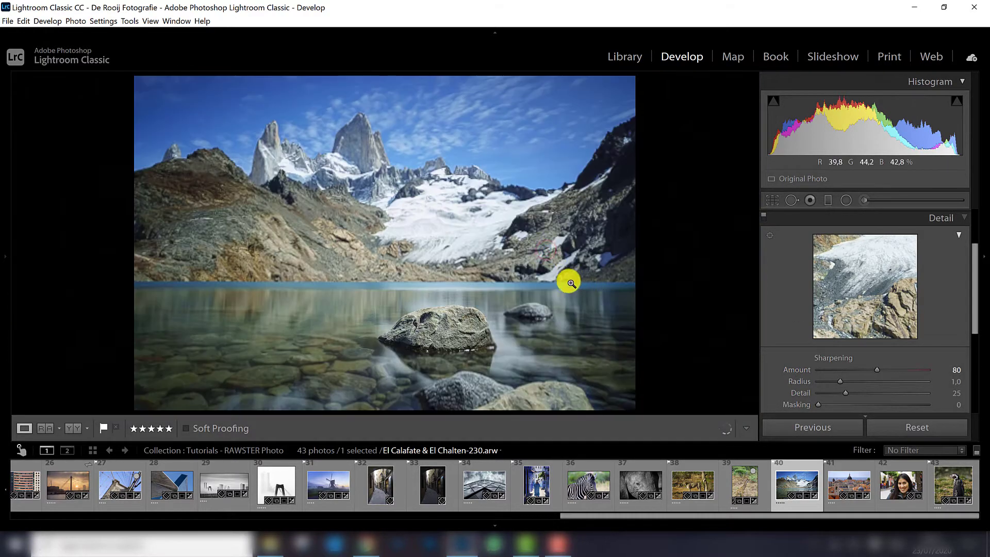
{"action": "left_click", "coordinate": [398, 312]}
{"action": "left_click_drag", "start_coordinate": [556, 306], "coordinate": [548, 234]}
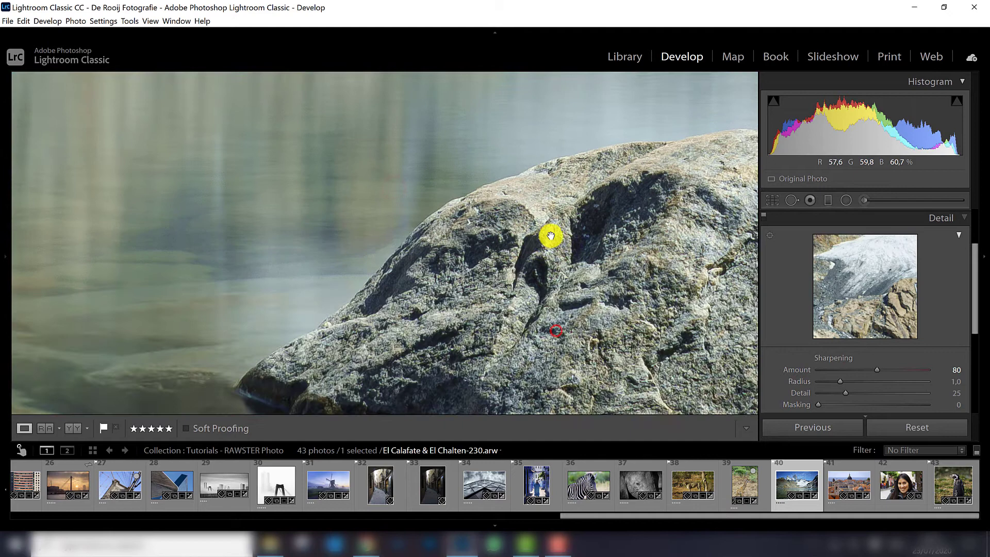
{"action": "left_click_drag", "start_coordinate": [614, 310], "coordinate": [550, 281]}
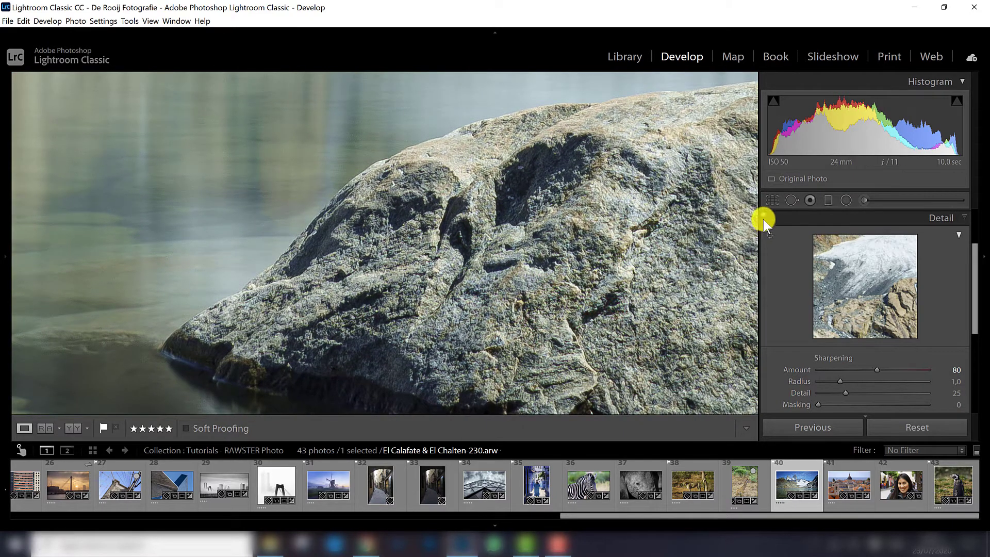
{"action": "left_click", "coordinate": [763, 218]}
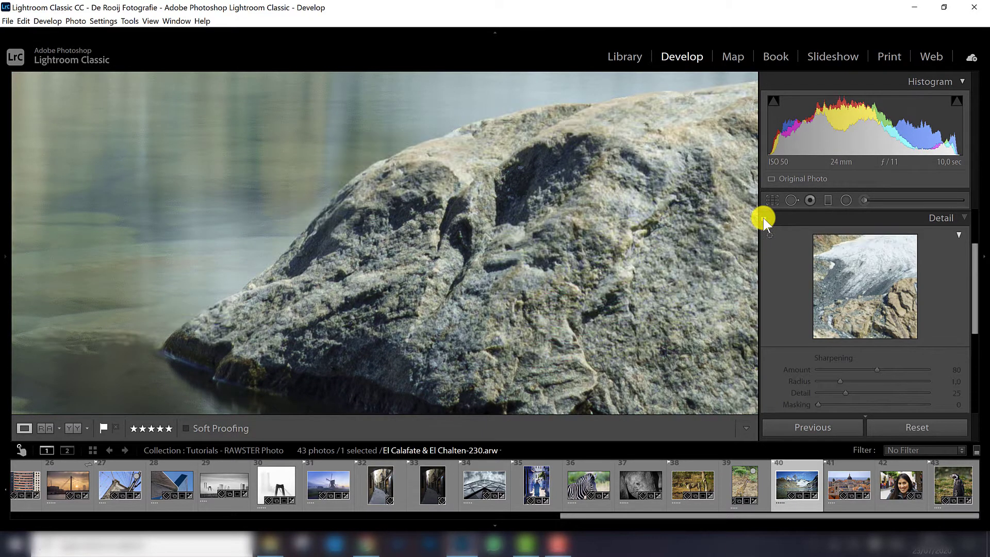
{"action": "left_click", "coordinate": [763, 218]}
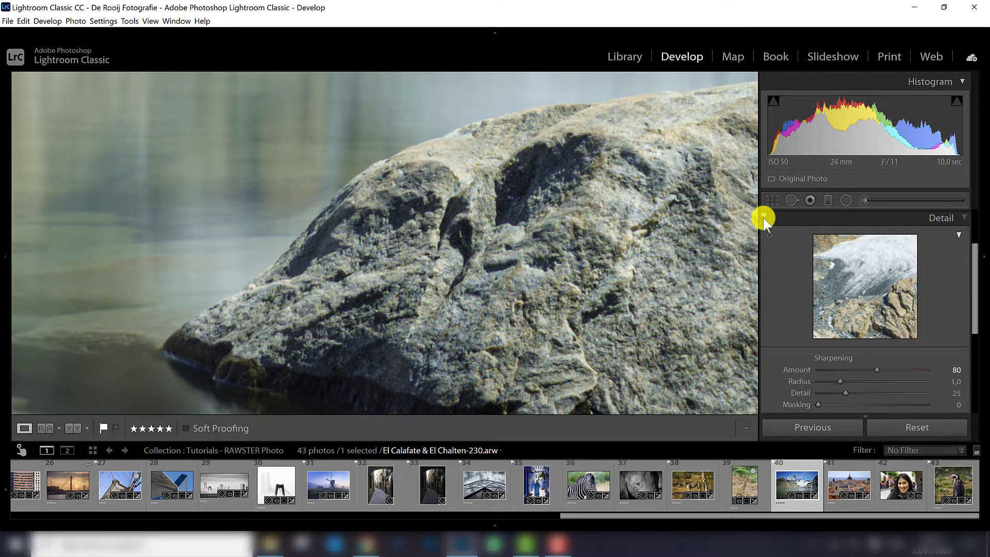
{"action": "left_click_drag", "start_coordinate": [464, 260], "coordinate": [641, 325]}
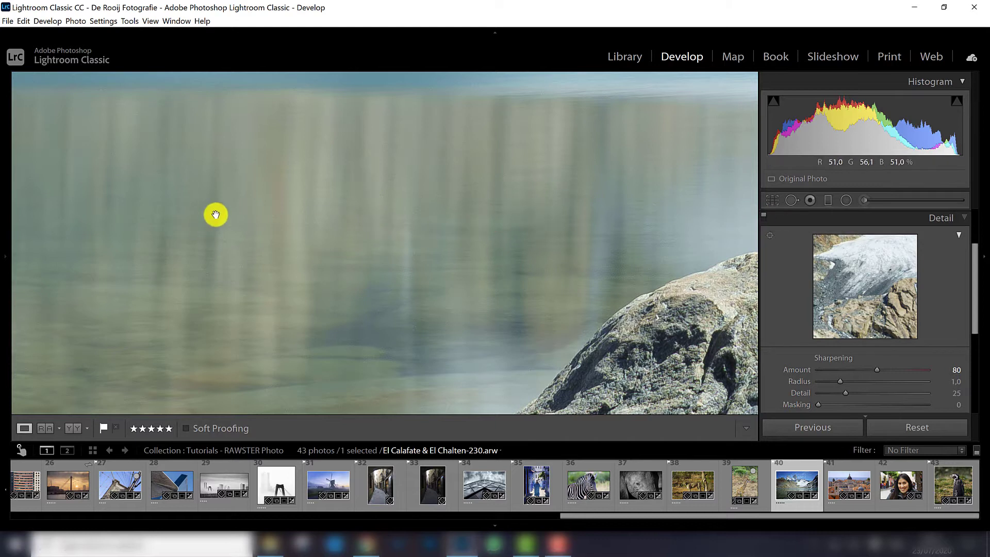
{"action": "left_click", "coordinate": [763, 214]}
{"action": "left_click", "coordinate": [764, 215]}
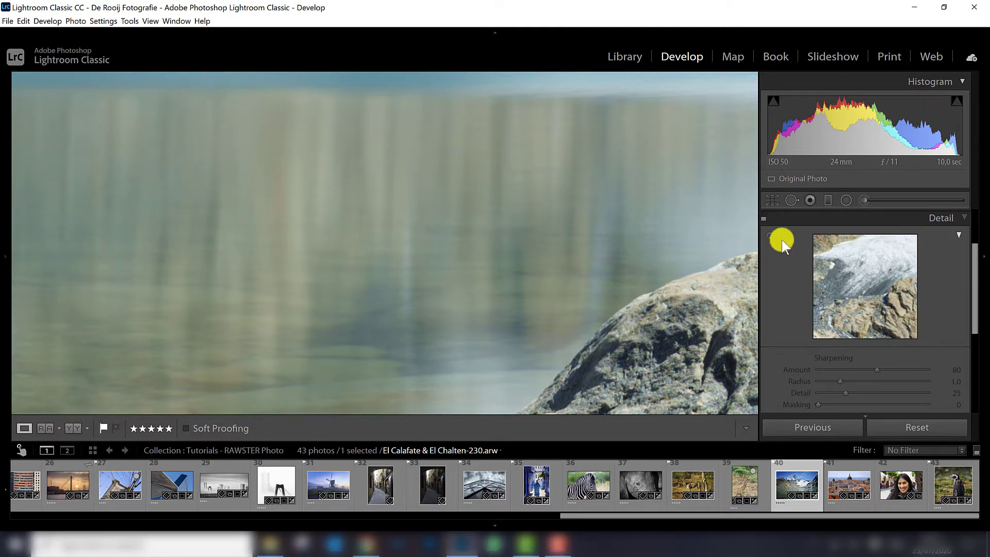
{"action": "left_click", "coordinate": [763, 218]}
{"action": "left_click_drag", "start_coordinate": [699, 337], "coordinate": [503, 244]}
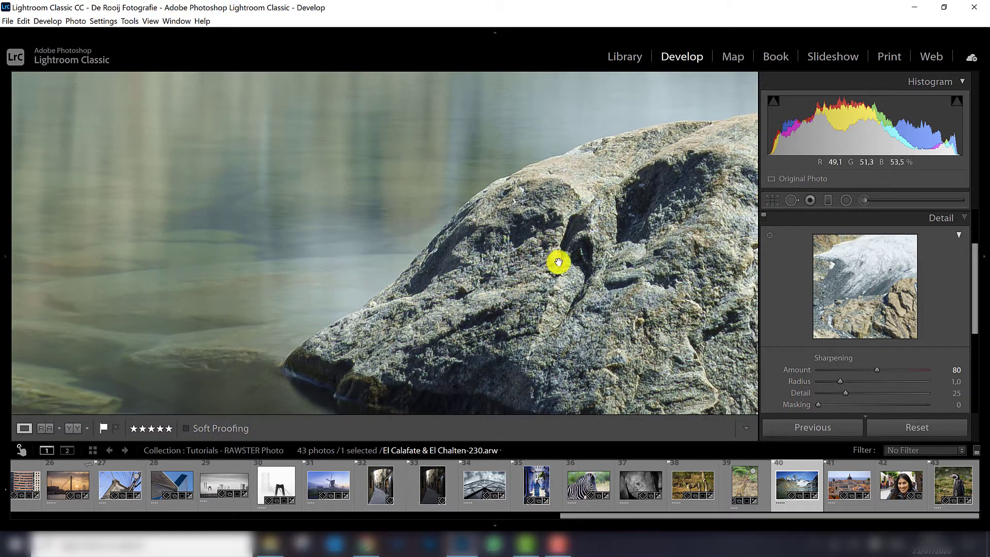
Zoom out and raise Sharpening Masking to 89 to protect smooth areas.
{"action": "left_click", "coordinate": [531, 169]}
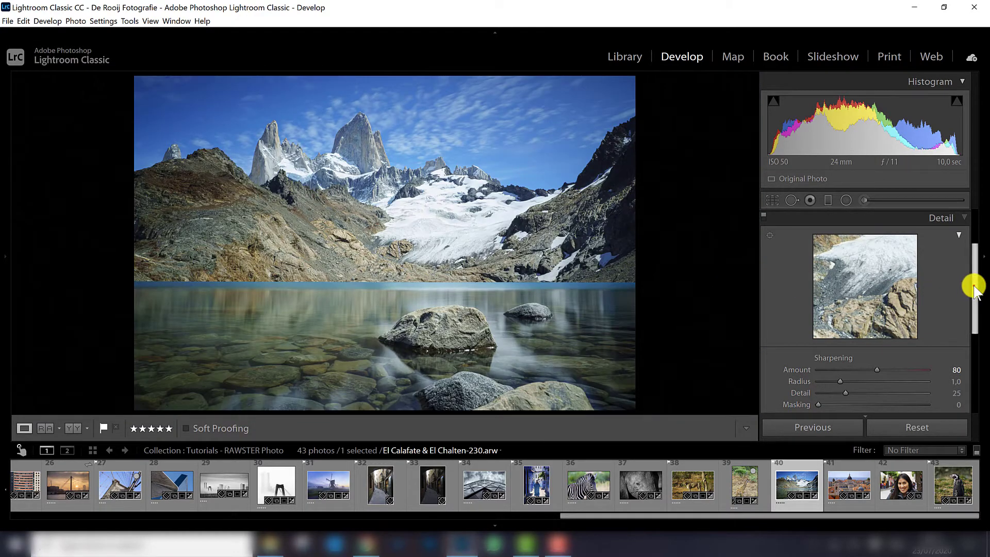
{"action": "left_click_drag", "start_coordinate": [973, 285], "coordinate": [974, 298]}
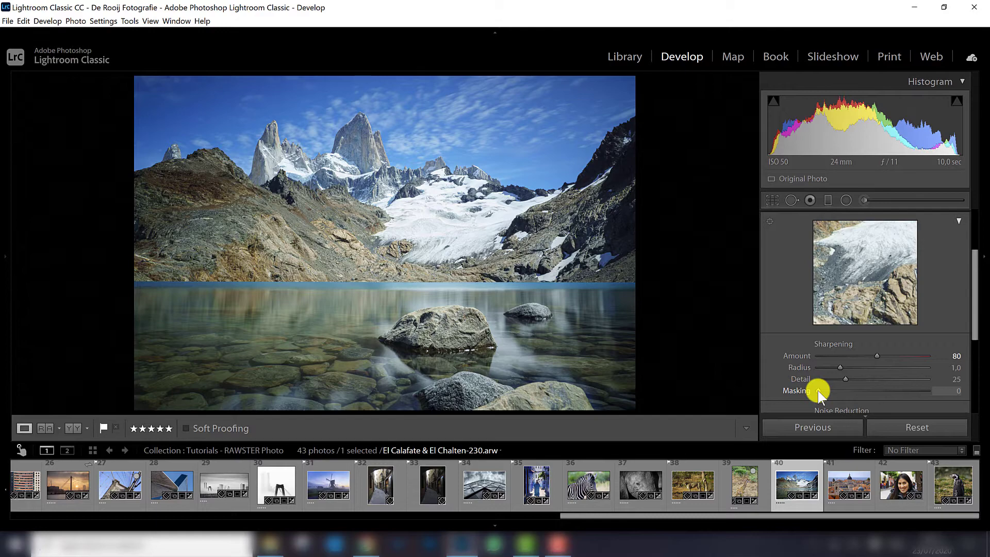
{"action": "left_click_drag", "start_coordinate": [817, 391], "coordinate": [915, 391]}
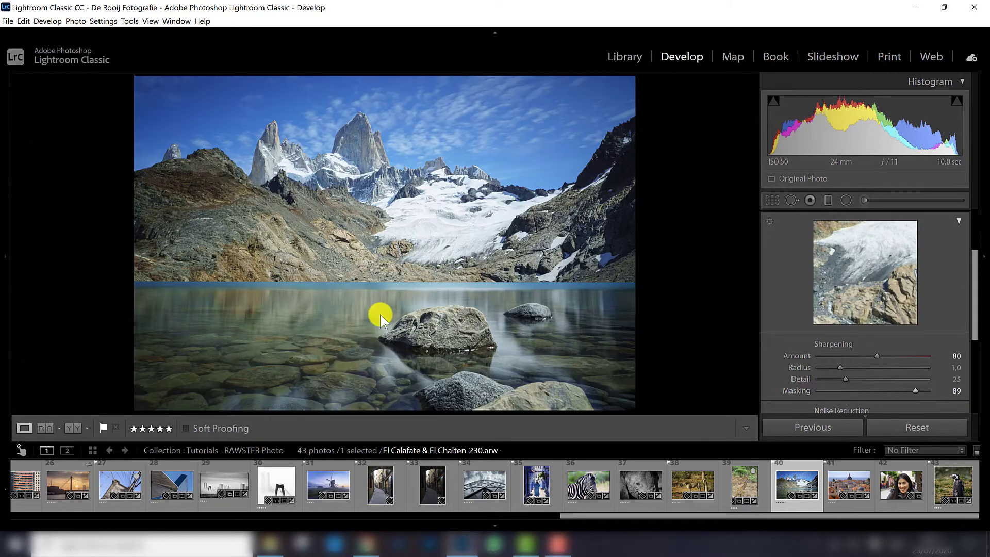
Check the rock and water at 1:1 with sharpening toggled off and on, then zoom out.
{"action": "left_click", "coordinate": [366, 310]}
{"action": "left_click_drag", "start_coordinate": [525, 309], "coordinate": [419, 188]}
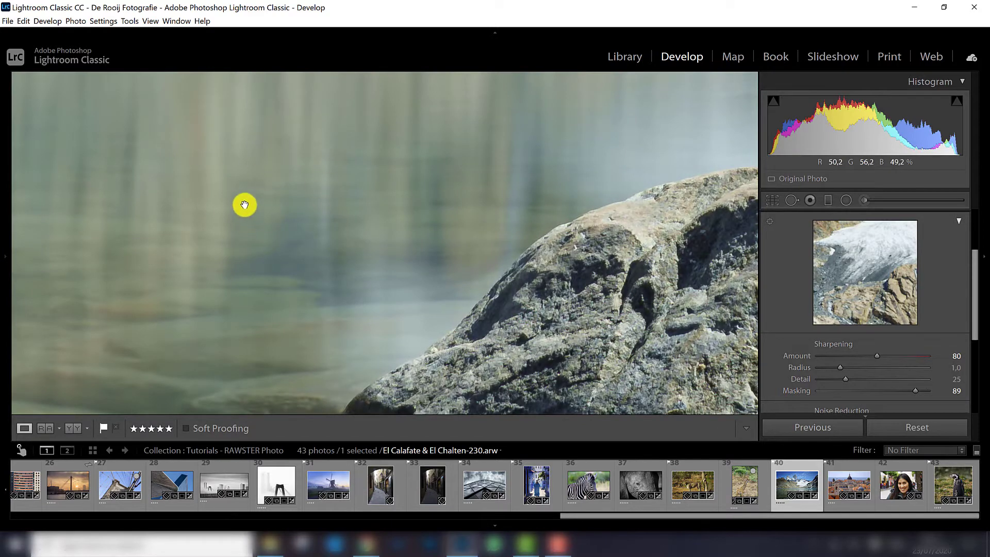
{"action": "mouse_move", "coordinate": [579, 302]}
{"action": "left_mouse_down"}
{"action": "mouse_move", "coordinate": [451, 201]}
{"action": "mouse_move", "coordinate": [557, 268]}
{"action": "mouse_move", "coordinate": [491, 214]}
{"action": "left_mouse_up"}
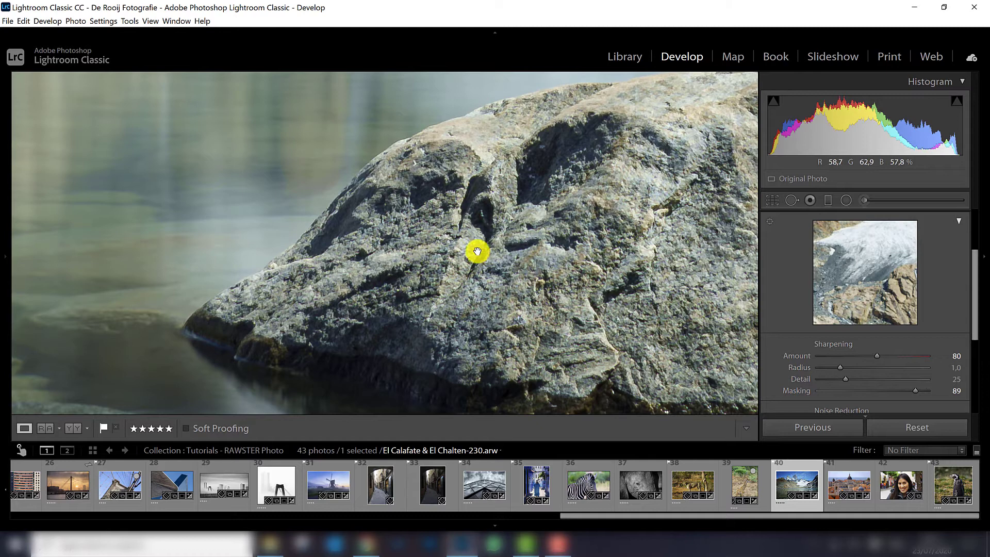
{"action": "mouse_move", "coordinate": [5, 258]}
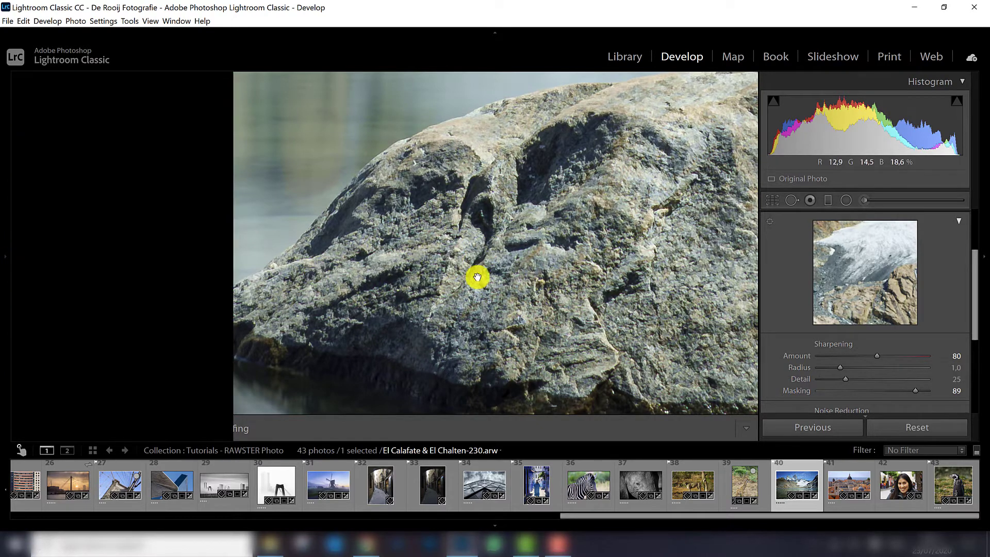
{"action": "left_click", "coordinate": [195, 79]}
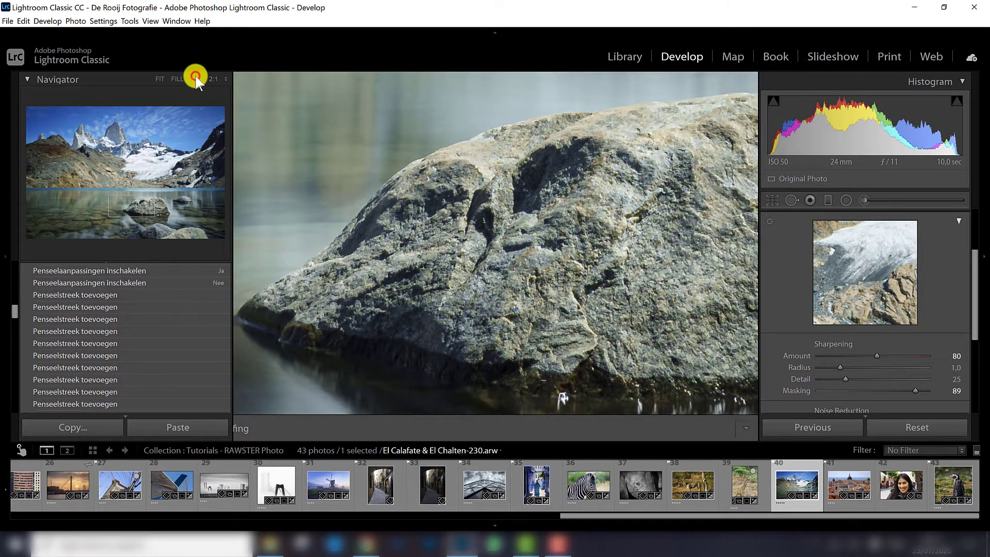
{"action": "left_click_drag", "start_coordinate": [538, 300], "coordinate": [415, 321]}
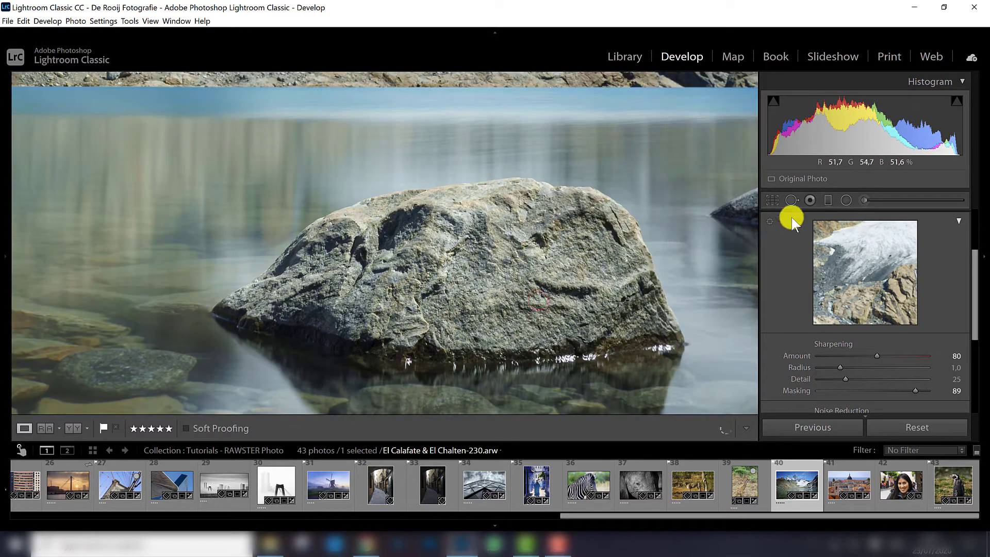
{"action": "scroll", "coordinate": [816, 272], "scroll_direction": "up", "scroll_amount": 1}
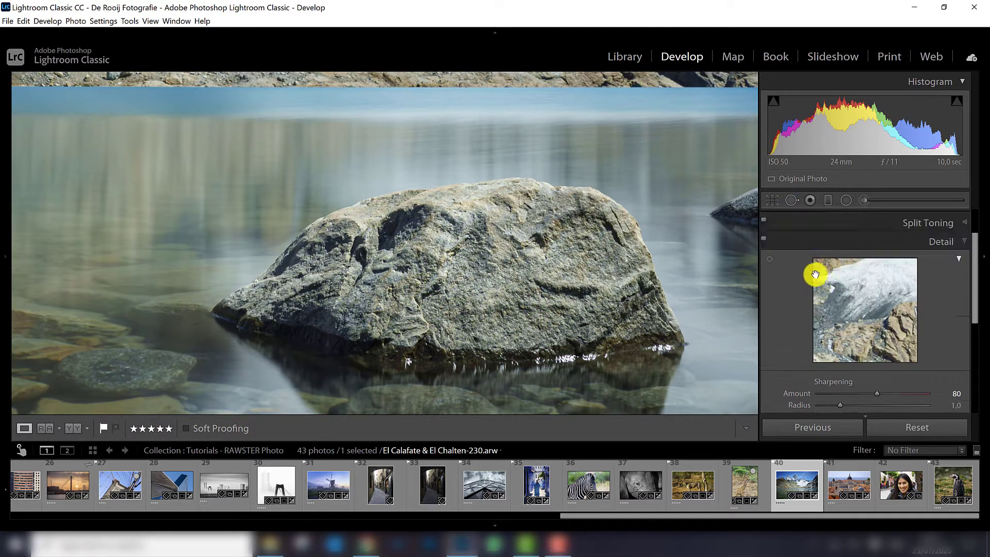
{"action": "left_click", "coordinate": [763, 242]}
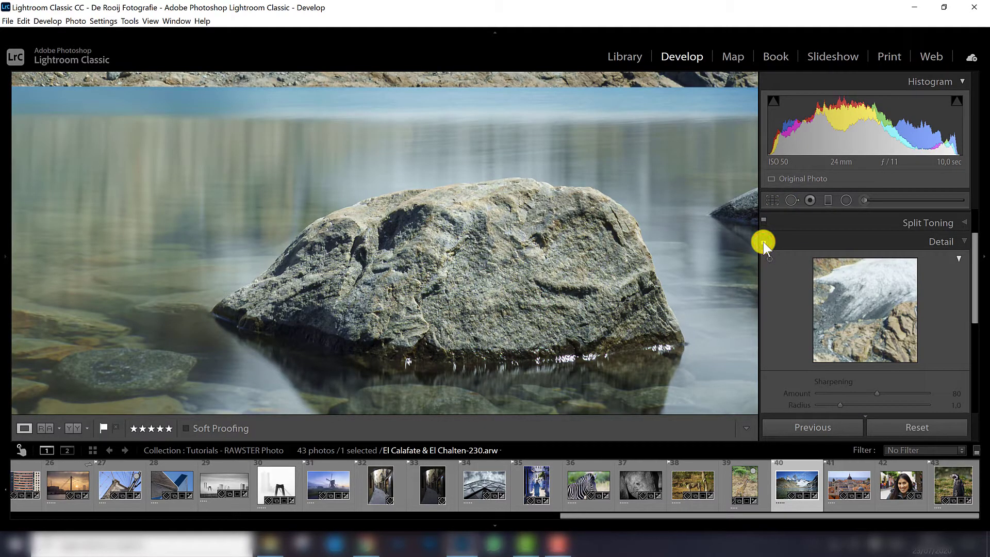
{"action": "left_click", "coordinate": [763, 238]}
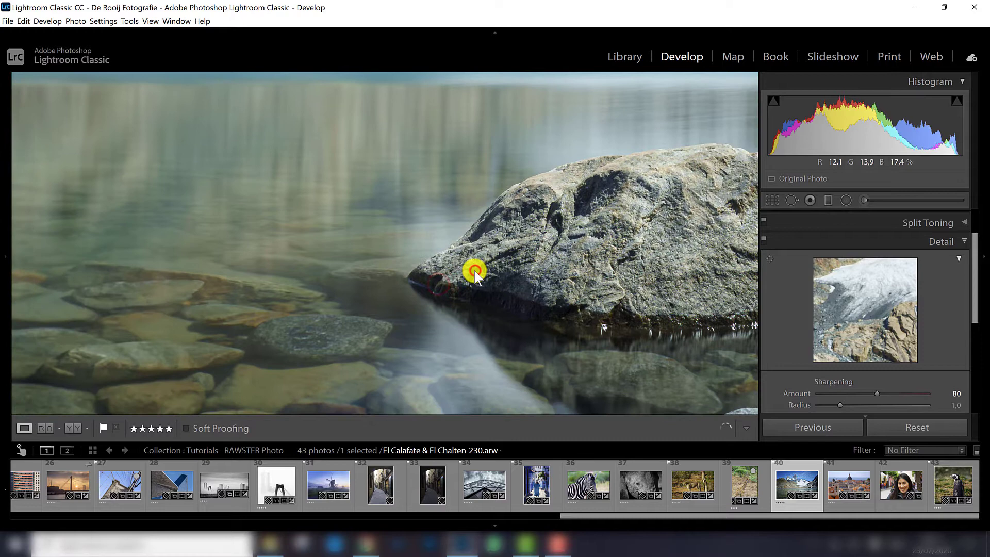
{"action": "left_click", "coordinate": [473, 269]}
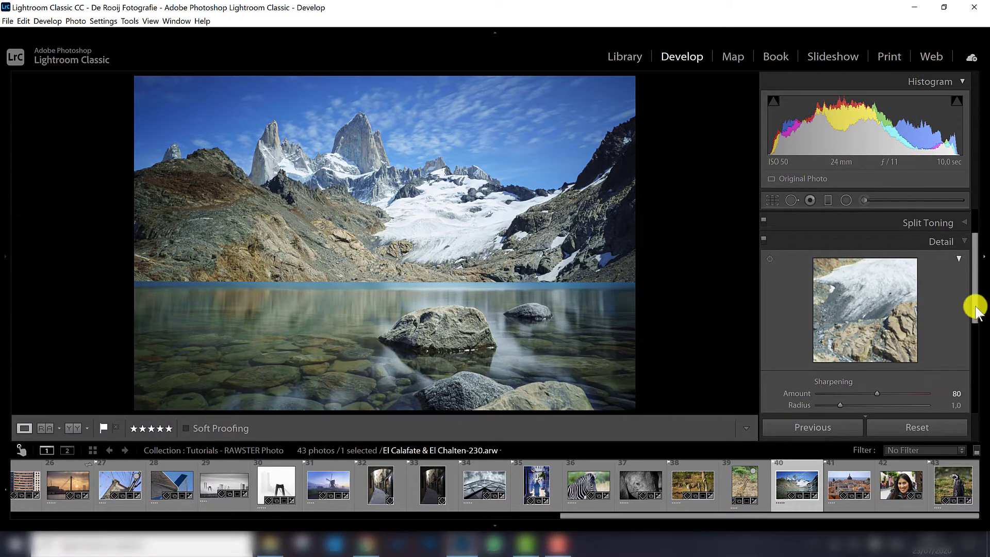
{"action": "scroll", "coordinate": [972, 320], "scroll_direction": "down", "scroll_amount": 3}
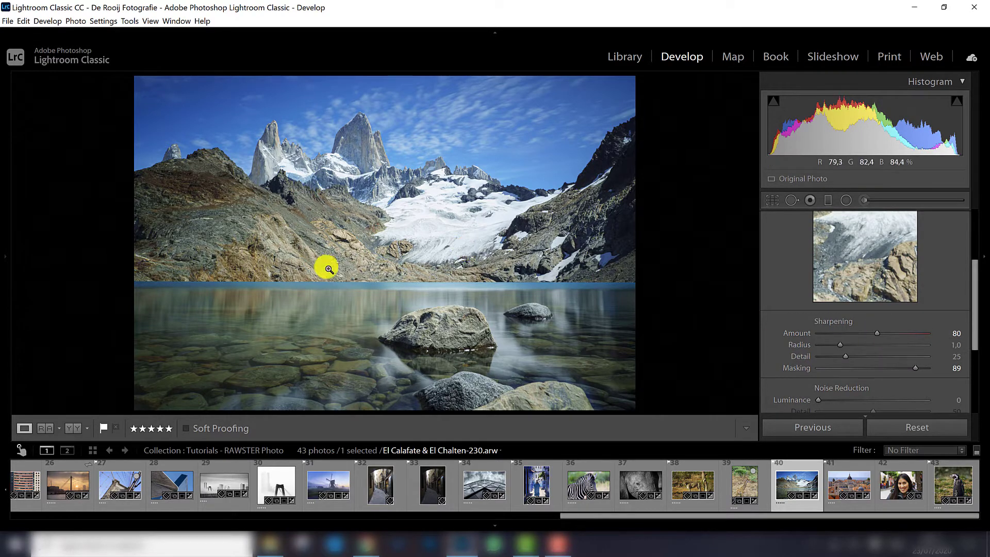
Open Kroatië-688, zoom to 1:1 on the dome and rooftops, and raise Sharpening Amount to 150.
{"action": "left_click", "coordinate": [840, 475]}
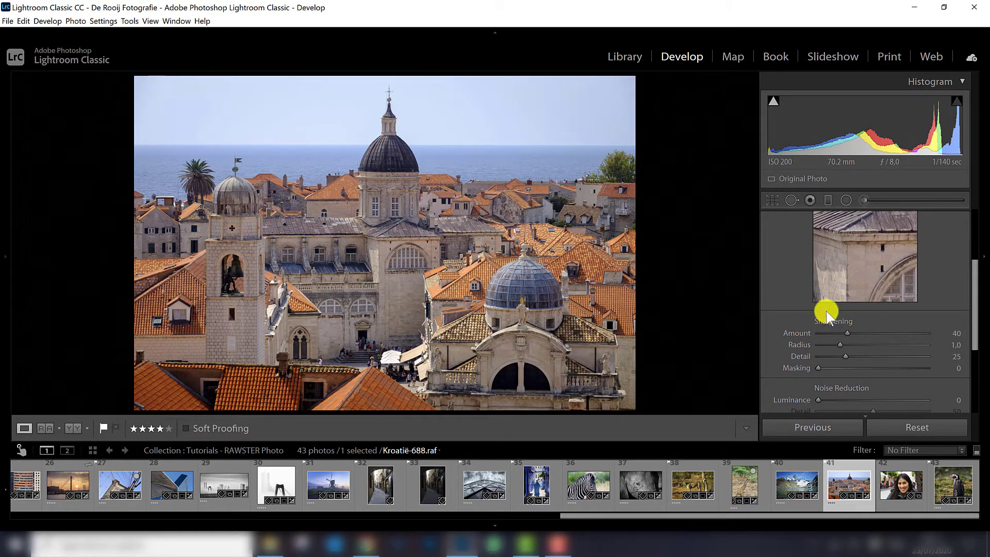
{"action": "left_click", "coordinate": [478, 150]}
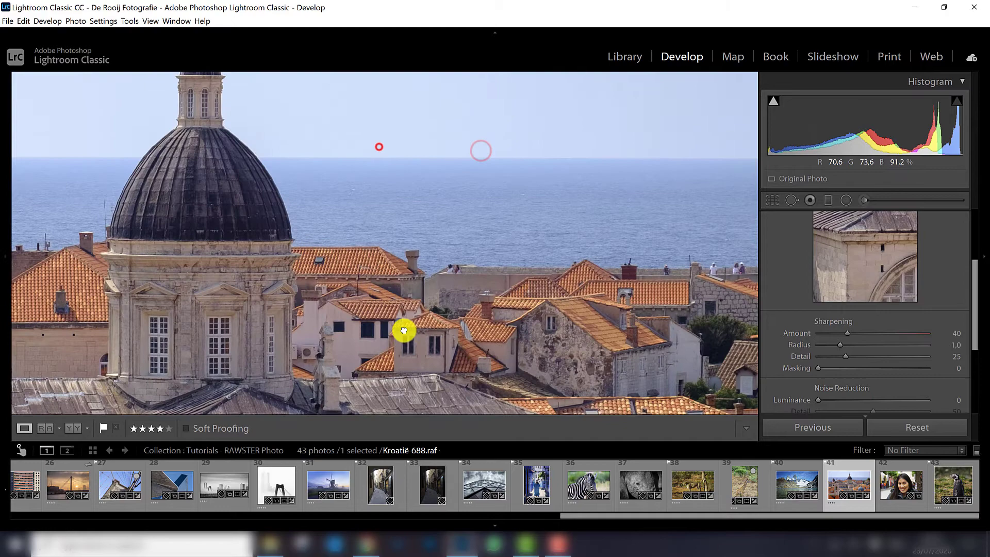
{"action": "left_click_drag", "start_coordinate": [404, 330], "coordinate": [230, 271]}
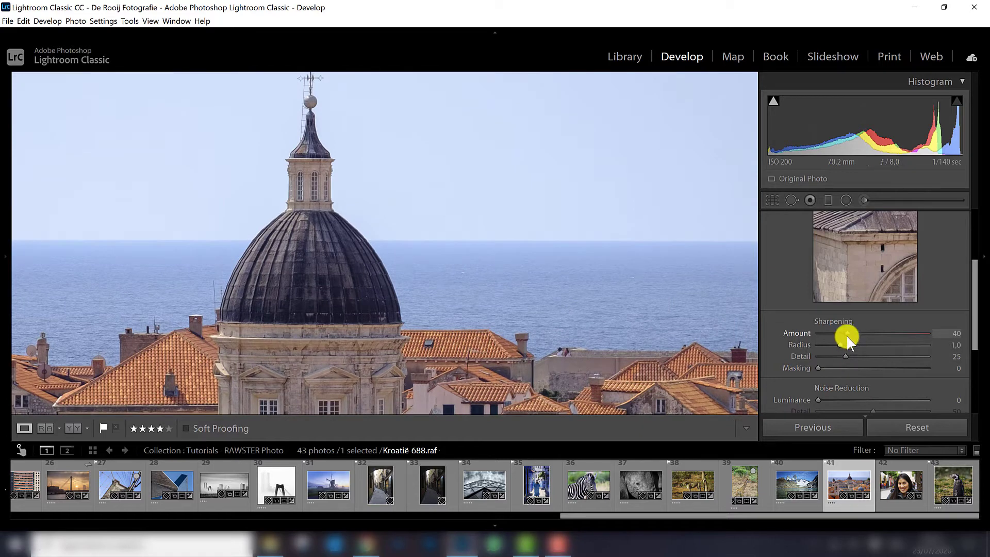
{"action": "left_click_drag", "start_coordinate": [846, 336], "coordinate": [928, 333]}
Magnify the city photo to 2:1 over the sea and dome and lower Amount from 150 to 82.
{"action": "mouse_move", "coordinate": [2, 265]}
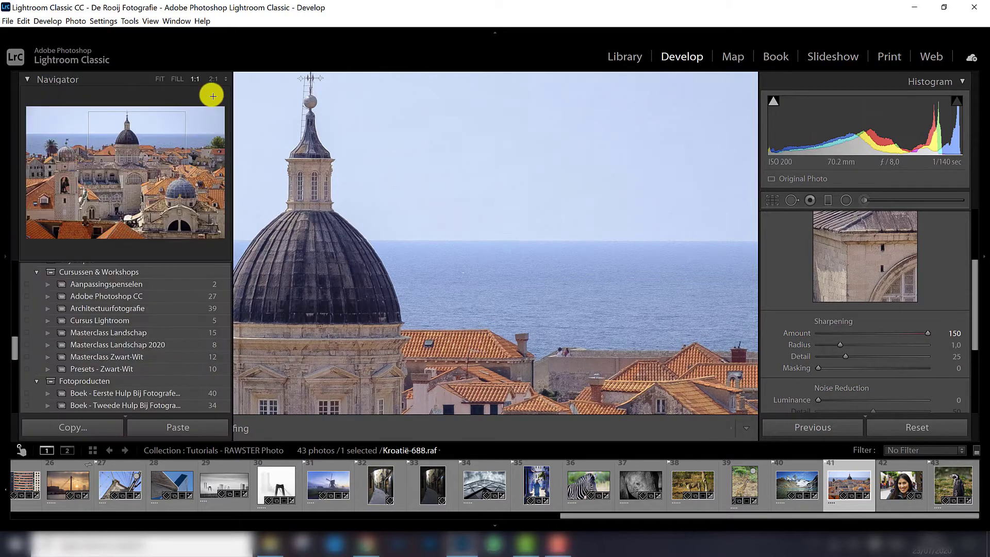
{"action": "left_click", "coordinate": [212, 79]}
{"action": "left_click_drag", "start_coordinate": [507, 311], "coordinate": [359, 260]}
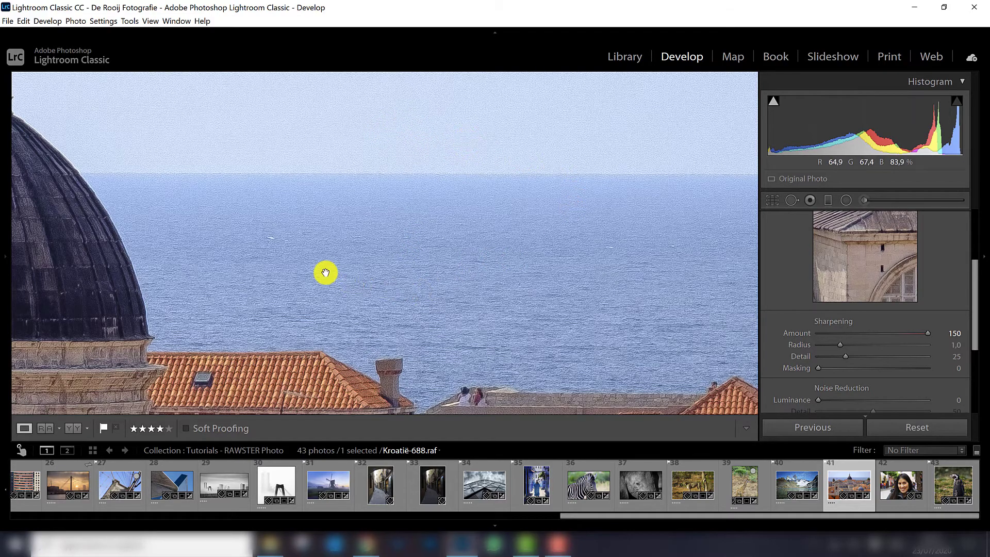
{"action": "left_click_drag", "start_coordinate": [342, 264], "coordinate": [565, 307]}
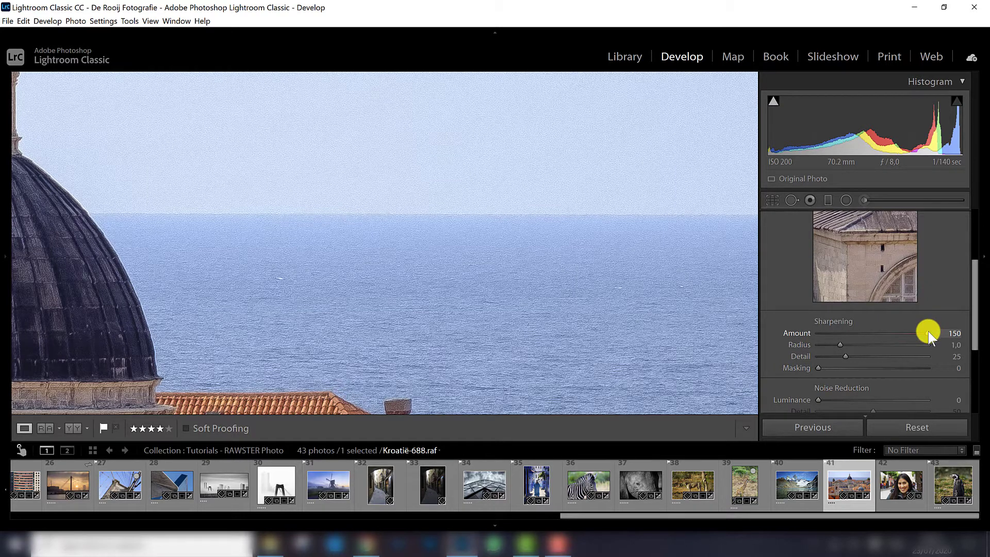
{"action": "left_click_drag", "start_coordinate": [927, 331], "coordinate": [878, 336]}
Set Masking to 75 while previewing the edge mask, then return to the whole photo.
{"action": "left_click_drag", "start_coordinate": [818, 368], "coordinate": [899, 370]}
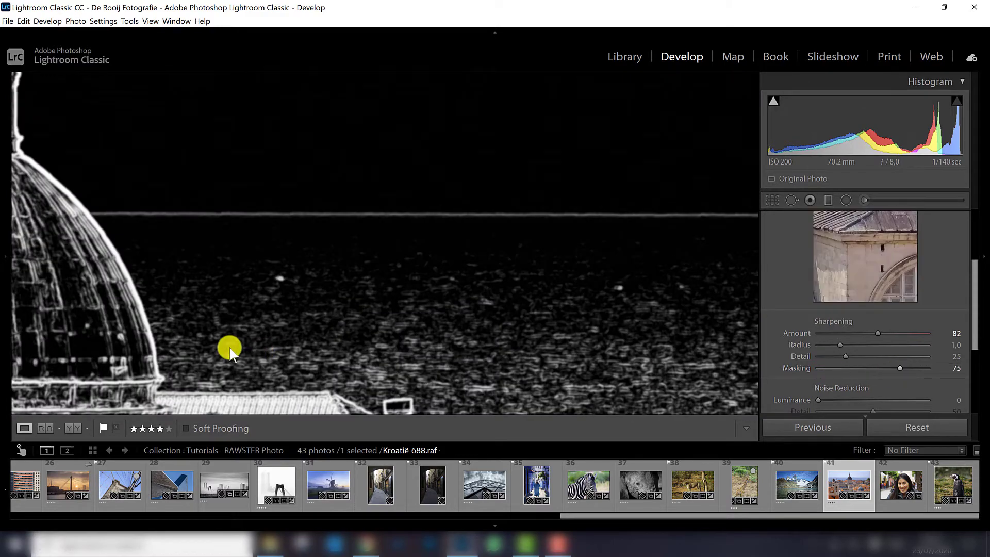
{"action": "mouse_move", "coordinate": [228, 347]}
{"action": "left_mouse_down"}
{"action": "mouse_move", "coordinate": [524, 191]}
{"action": "mouse_move", "coordinate": [356, 256]}
{"action": "left_mouse_up"}
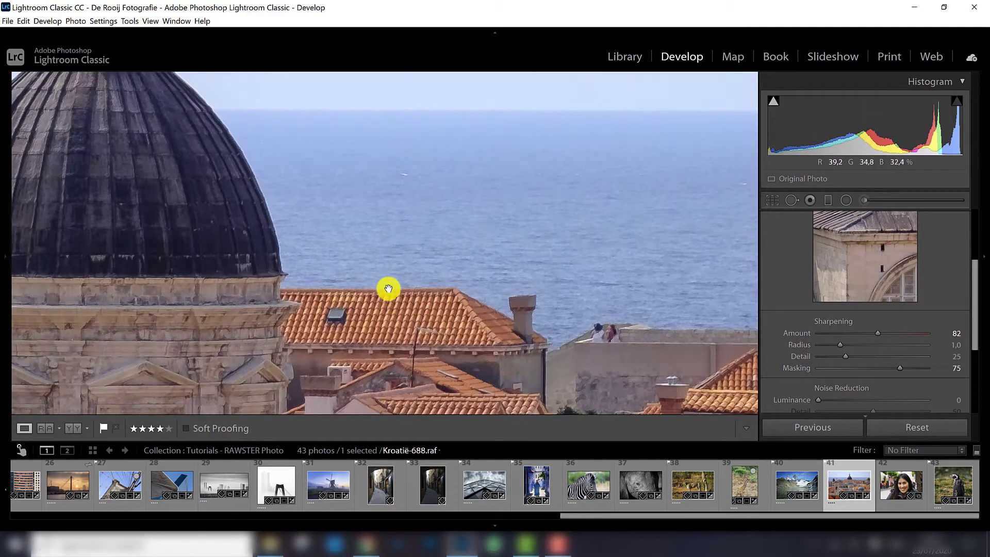
{"action": "left_click_drag", "start_coordinate": [340, 339], "coordinate": [479, 171]}
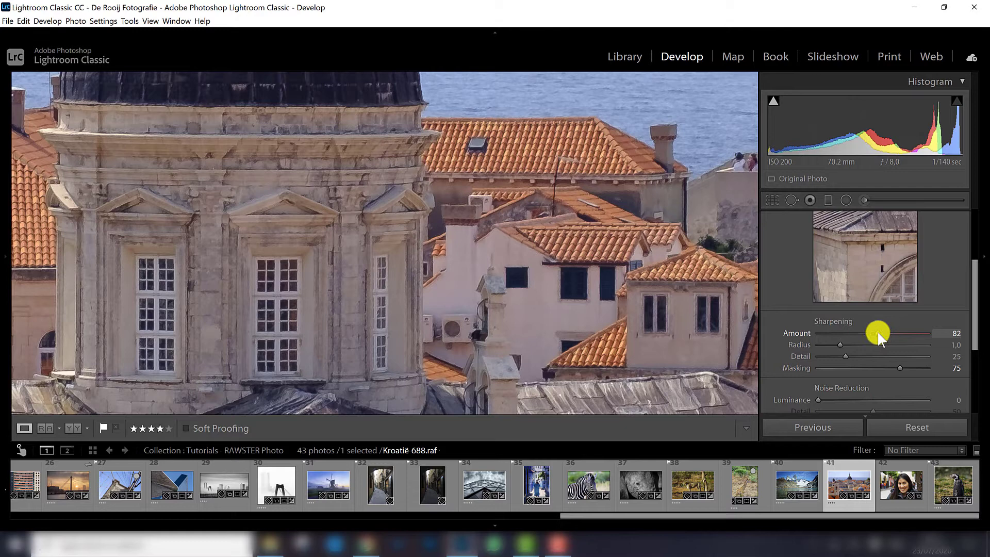
{"action": "left_click", "coordinate": [458, 291]}
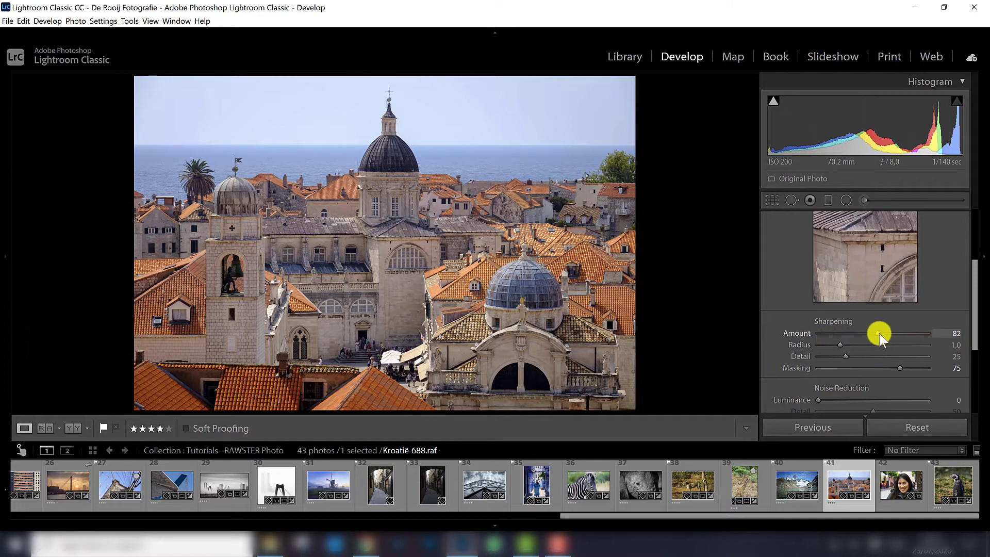
Lower Kroatië-688's Amount to 52 and switch back to the El Calafate & El Chalten-230 landscape.
{"action": "left_click_drag", "start_coordinate": [879, 333], "coordinate": [858, 334]}
{"action": "left_click", "coordinate": [811, 487]}
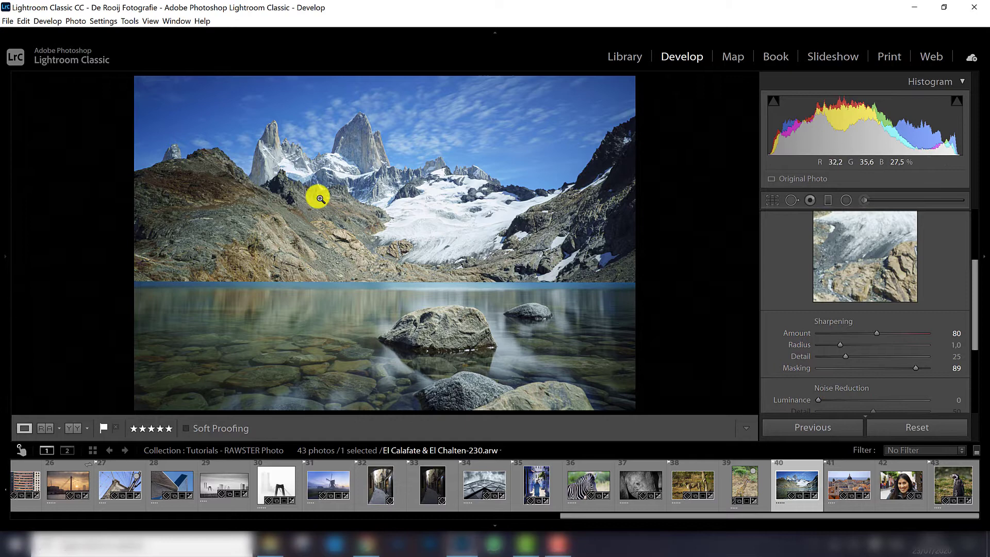
Open the Sevilla-162 portrait and raise its Sharpening Amount from 40 to 82.
{"action": "left_click", "coordinate": [892, 484]}
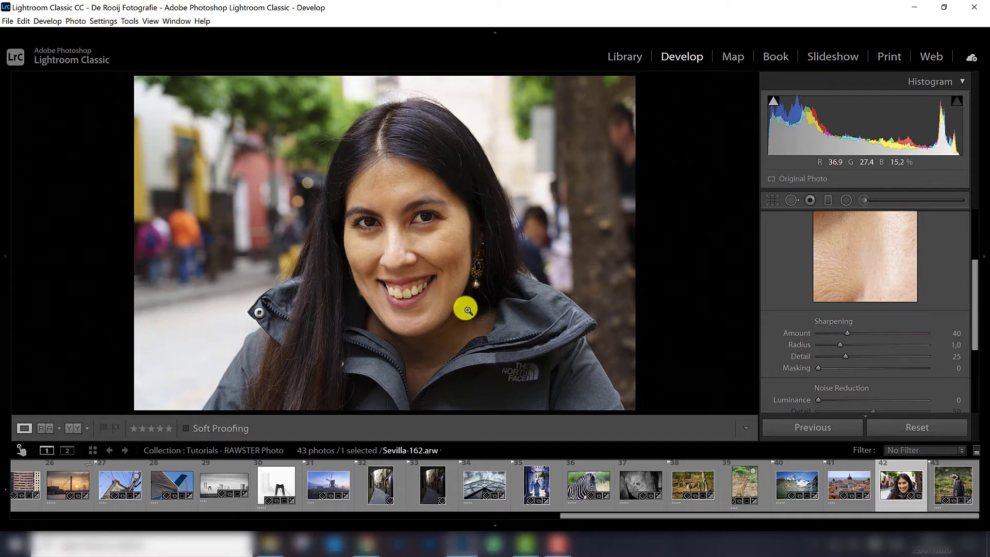
{"action": "left_click", "coordinate": [458, 245]}
{"action": "left_click", "coordinate": [452, 250]}
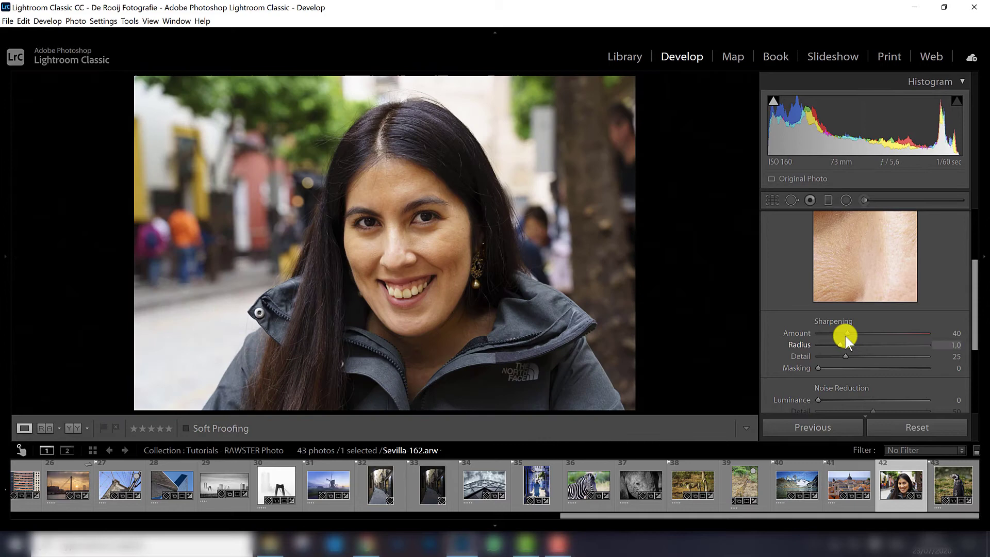
{"action": "left_click_drag", "start_coordinate": [846, 335], "coordinate": [878, 333]}
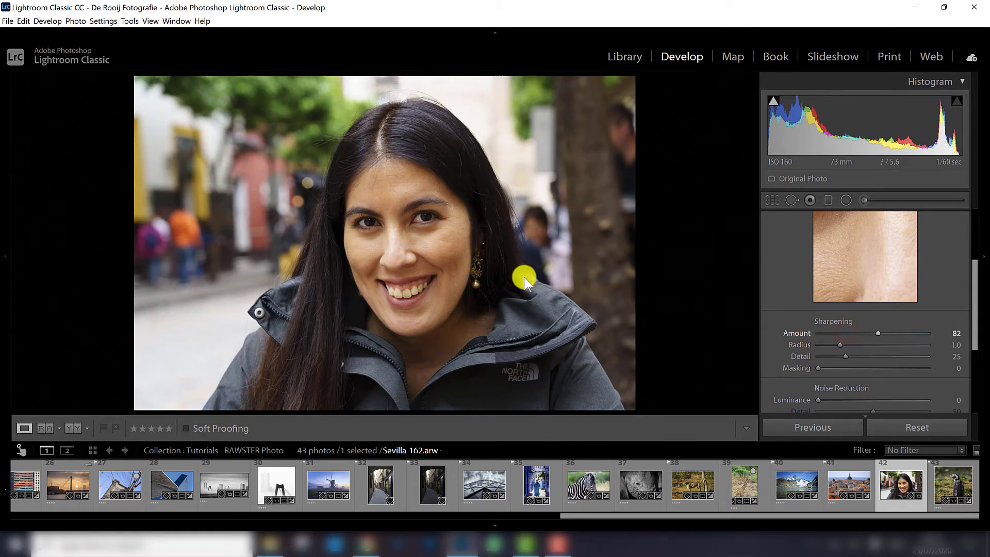
Inspect the cheek skin close up with sharpening toggled off and on twice, then zoom out.
{"action": "left_click_drag", "start_coordinate": [488, 254], "coordinate": [532, 259]}
{"action": "left_click_drag", "start_coordinate": [301, 210], "coordinate": [510, 263]}
{"action": "left_click_drag", "start_coordinate": [438, 259], "coordinate": [507, 273]}
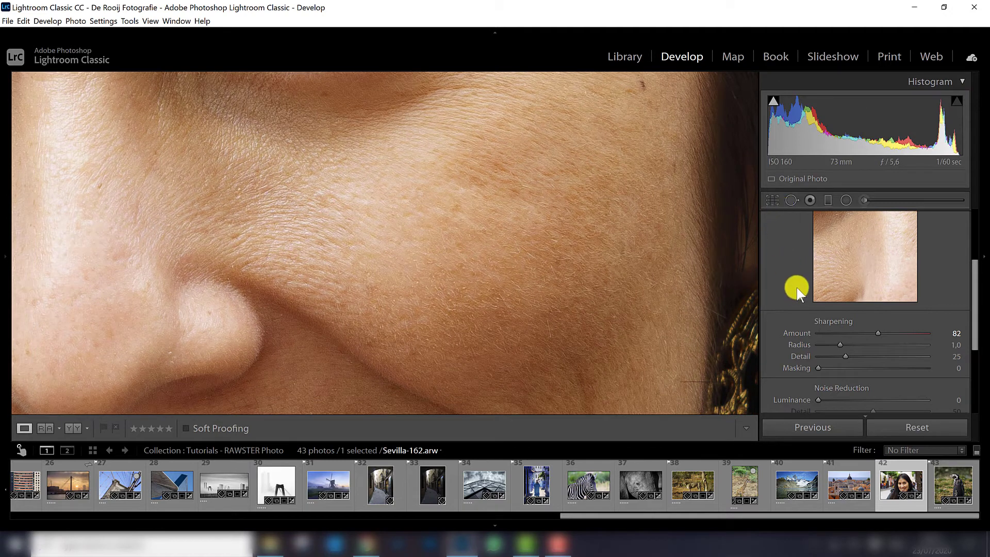
{"action": "scroll", "coordinate": [796, 287], "scroll_direction": "up", "scroll_amount": 2}
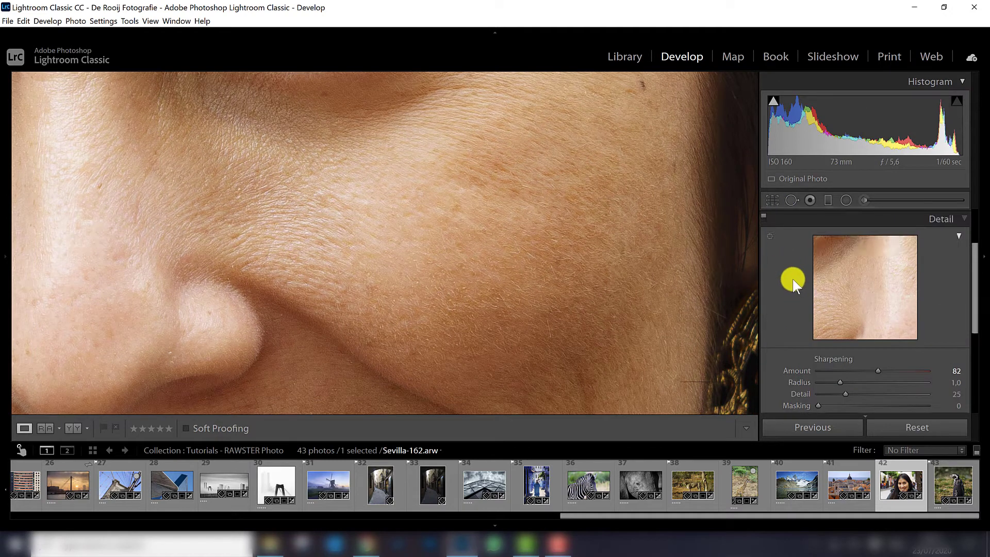
{"action": "left_click", "coordinate": [764, 220]}
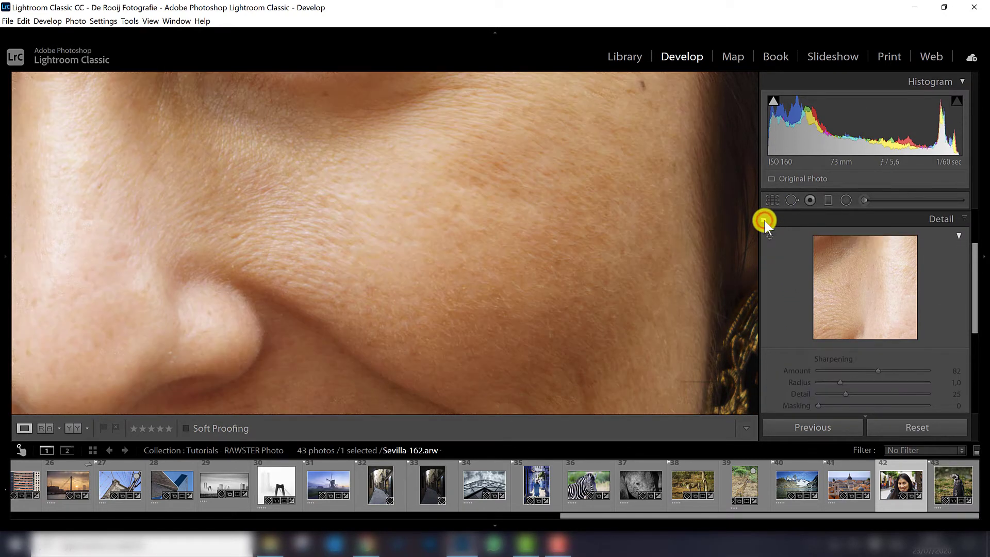
{"action": "left_click", "coordinate": [763, 219]}
{"action": "left_click", "coordinate": [763, 218]}
{"action": "left_click", "coordinate": [763, 219]}
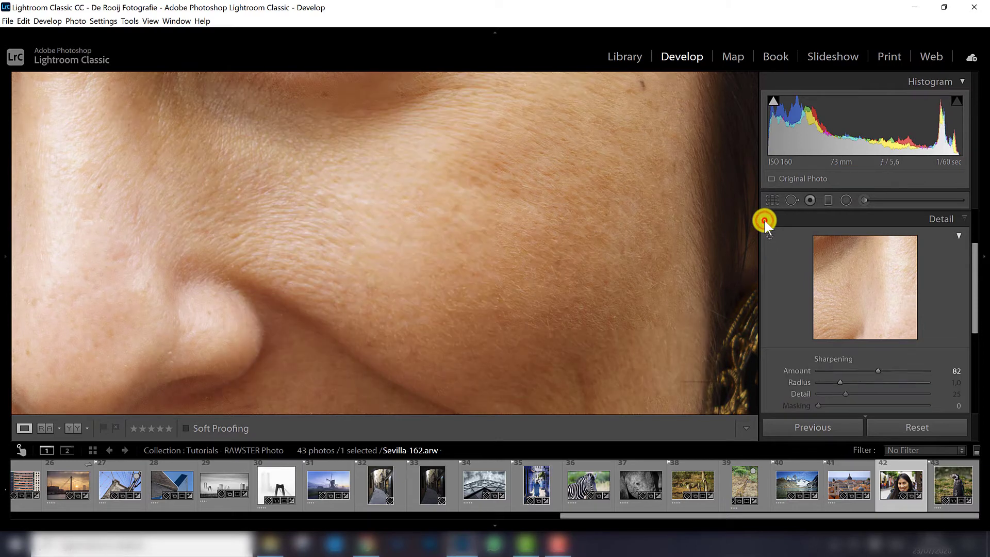
{"action": "left_click", "coordinate": [491, 253]}
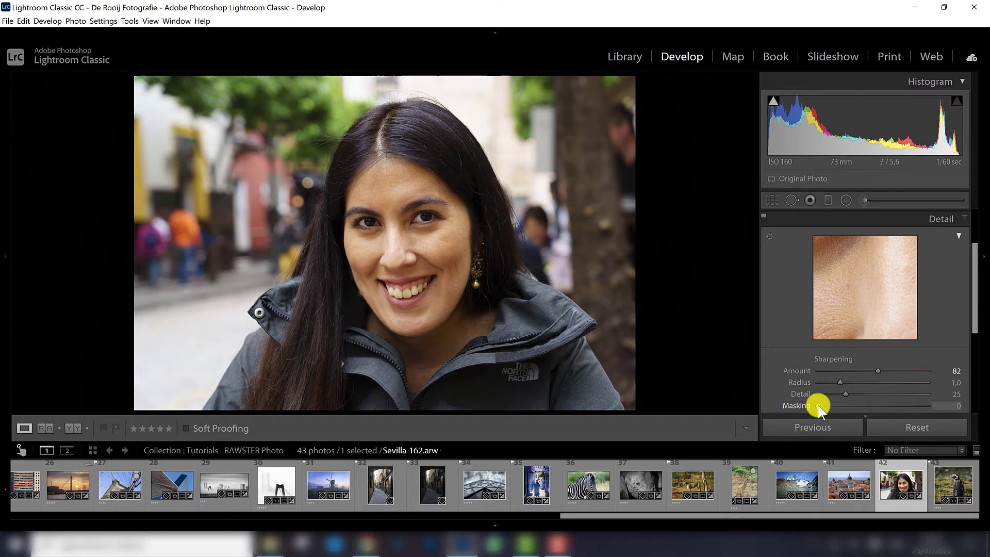
Set the portrait's Masking to 63 while viewing the edge mask, then open Isla Magdalena-24.
{"action": "left_click_drag", "start_coordinate": [817, 404], "coordinate": [878, 409]}
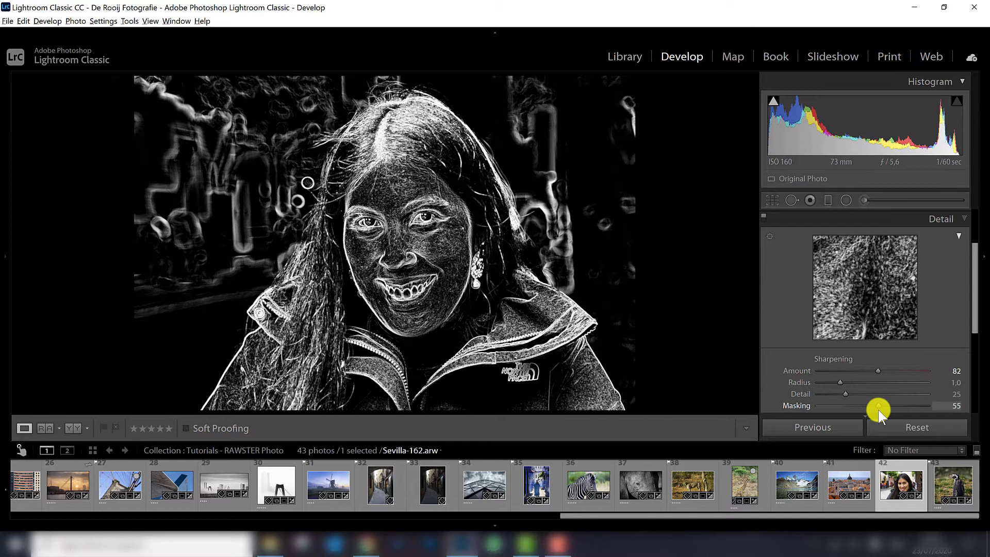
{"action": "left_click_drag", "start_coordinate": [878, 409], "coordinate": [887, 407]}
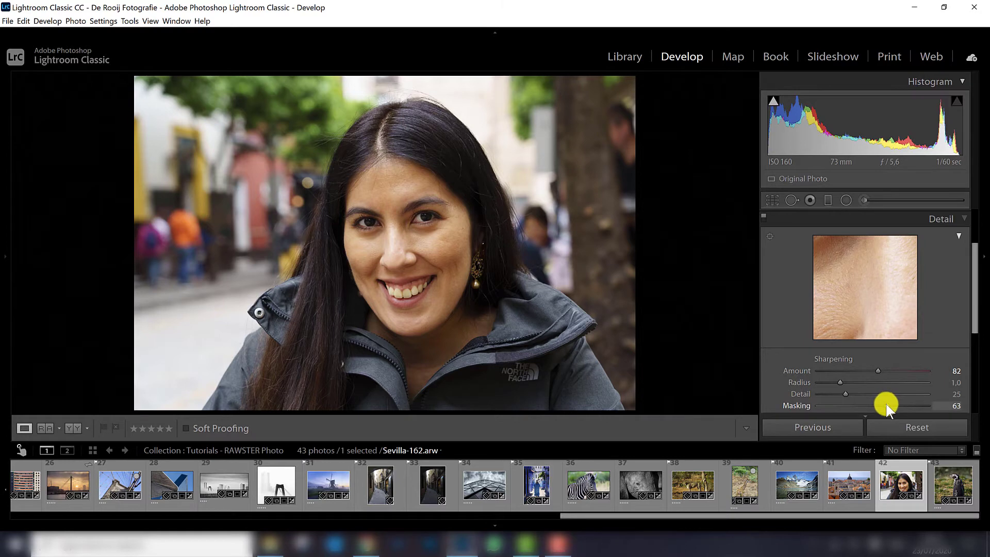
{"action": "left_click", "coordinate": [950, 479]}
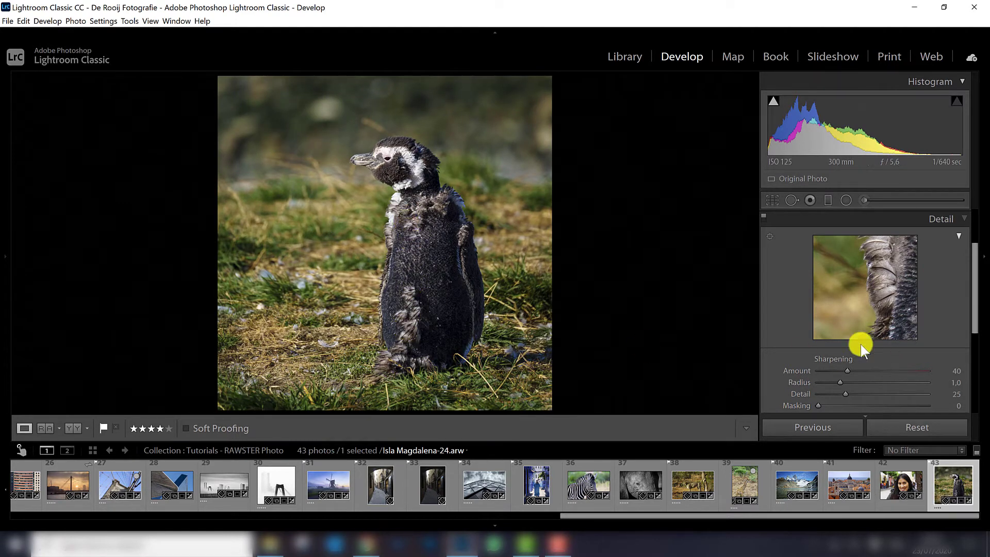
Try Amount 83 with Masking 64 on the penguin, then reset Amount to its default 40.
{"action": "left_click_drag", "start_coordinate": [850, 371], "coordinate": [879, 370]}
{"action": "left_click_drag", "start_coordinate": [818, 405], "coordinate": [888, 407]}
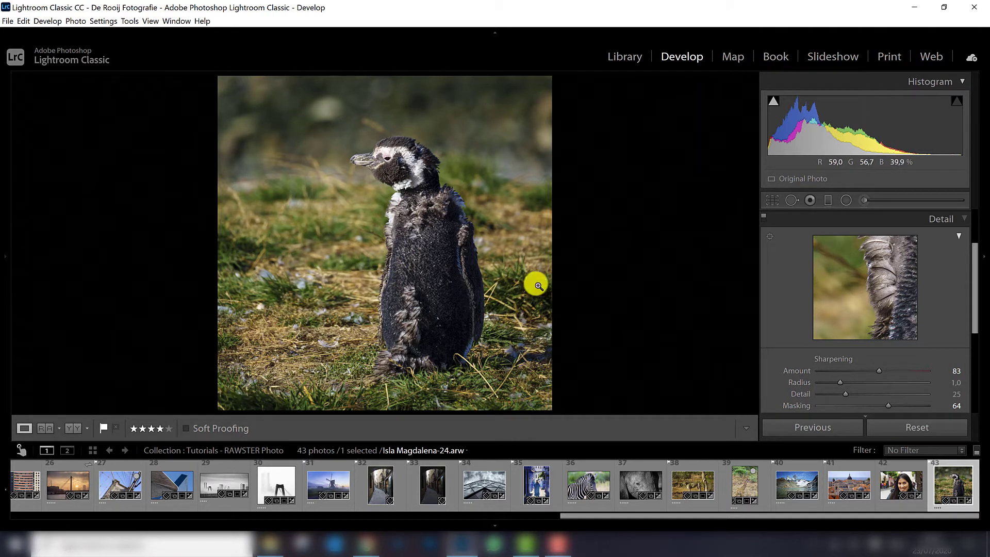
{"action": "double_click", "coordinate": [879, 371]}
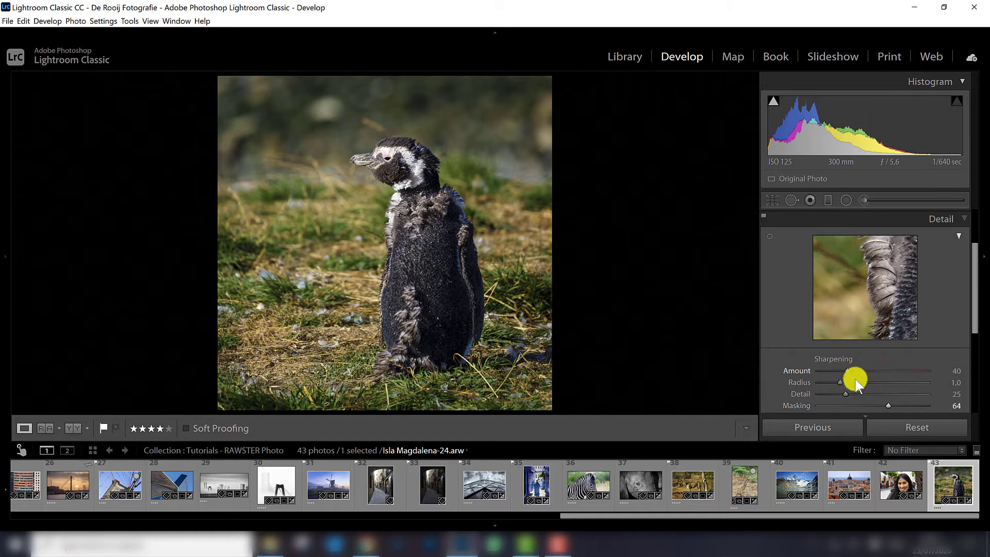
{"action": "left_click", "coordinate": [888, 405]}
{"action": "left_click_drag", "start_coordinate": [972, 320], "coordinate": [968, 294]}
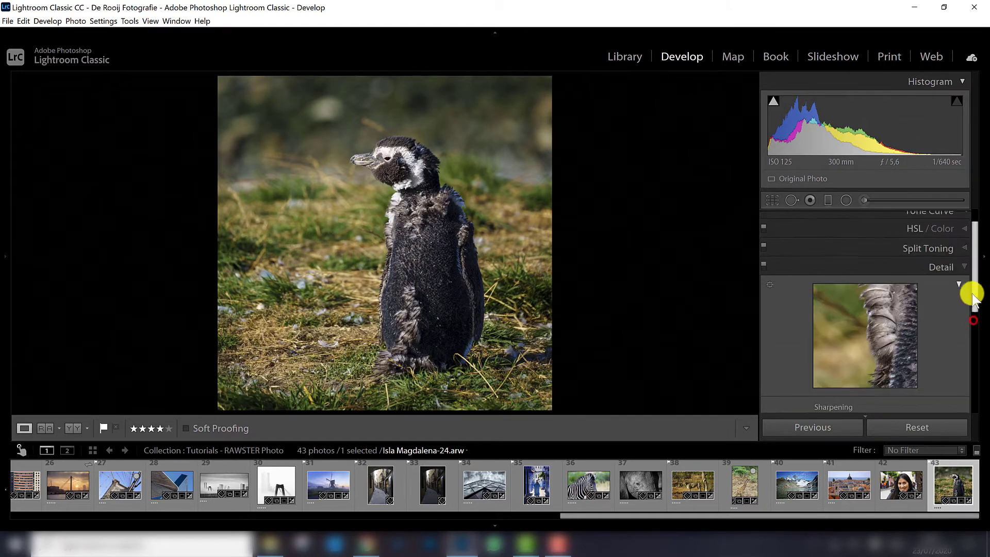
Start an Adjustment Brush with Sharpness 63 and set the Navigator zoom to FILL on the penguin.
{"action": "left_click", "coordinate": [871, 200]}
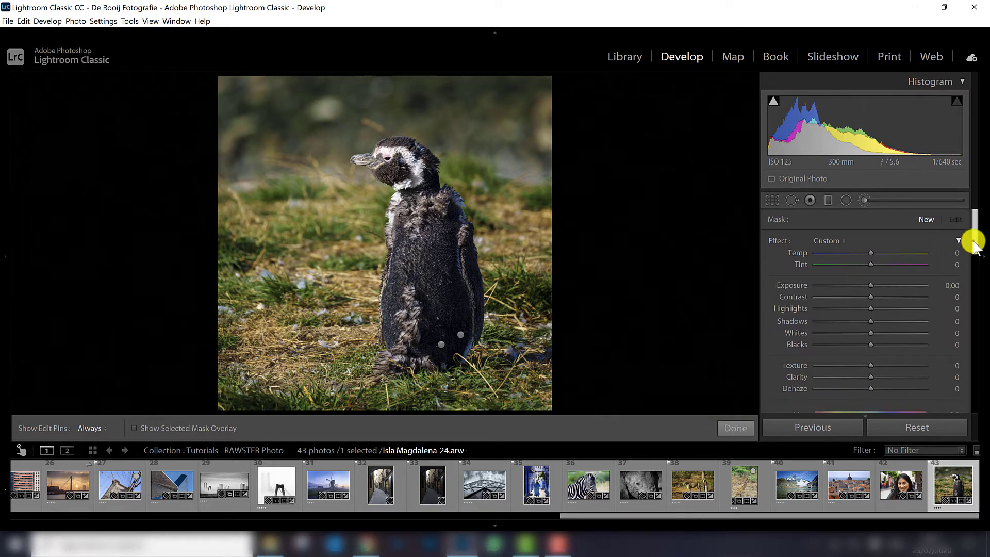
{"action": "scroll", "coordinate": [969, 260], "scroll_direction": "down", "scroll_amount": 5}
{"action": "scroll", "coordinate": [972, 268], "scroll_direction": "down", "scroll_amount": 5}
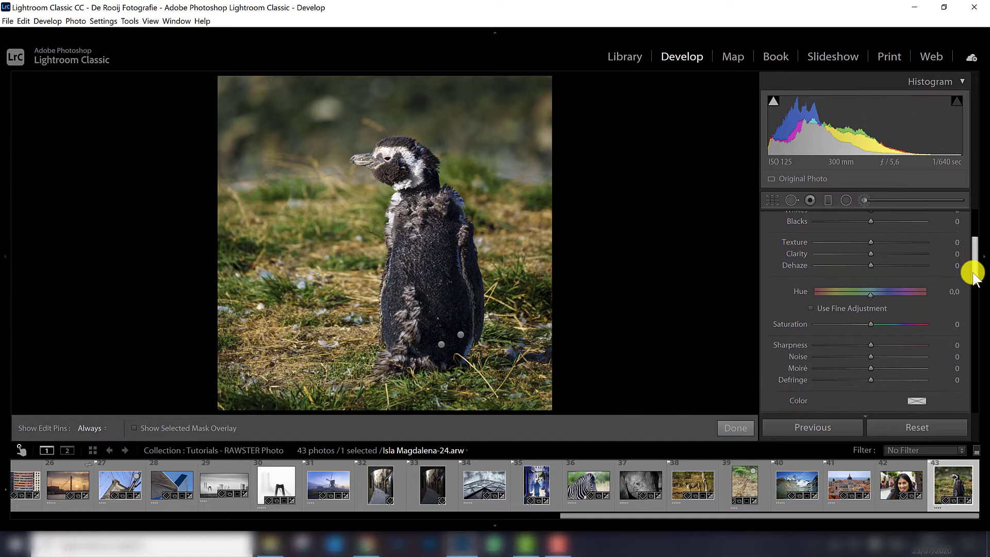
{"action": "left_click_drag", "start_coordinate": [870, 311], "coordinate": [905, 314]}
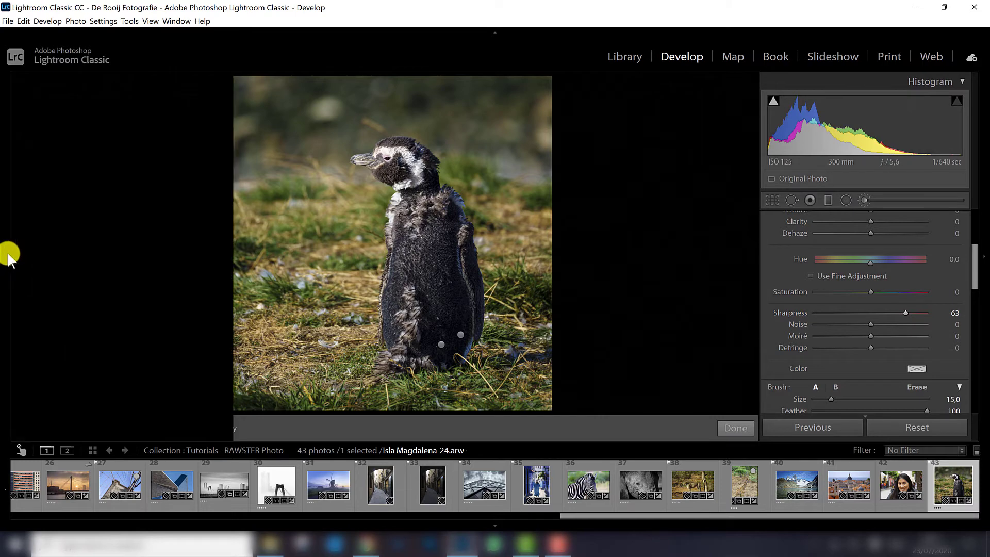
{"action": "mouse_move", "coordinate": [6, 261]}
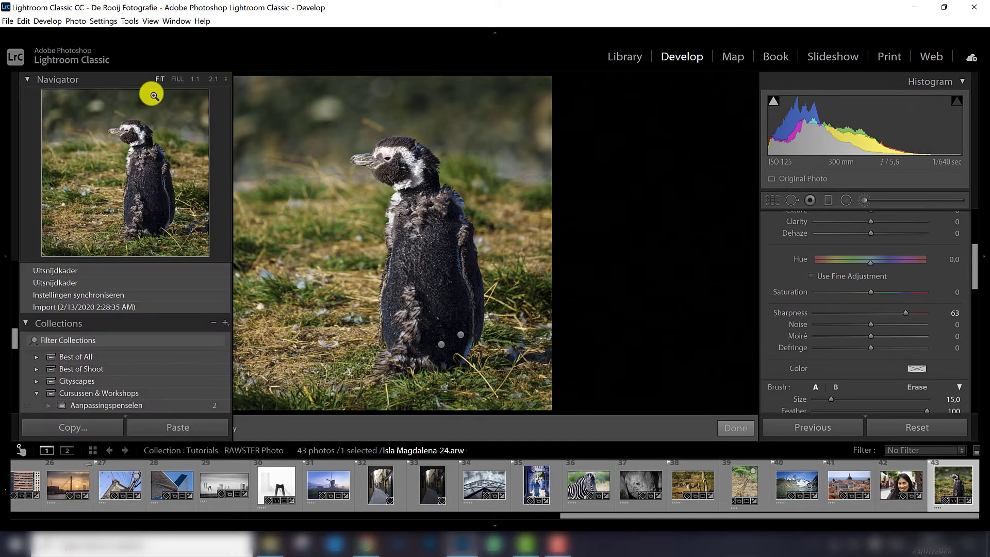
{"action": "left_click", "coordinate": [178, 78]}
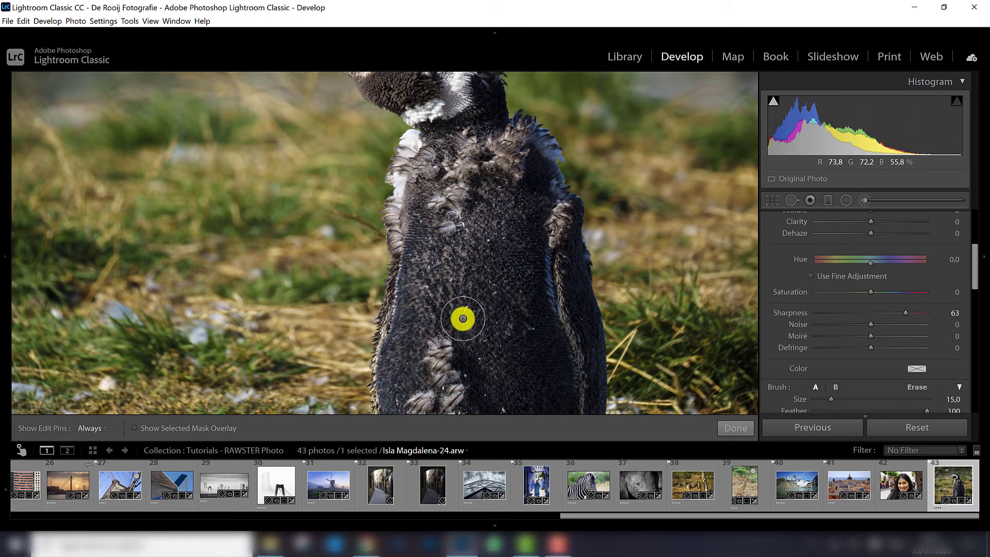
Turn on the red mask overlay and paint Sharpness over the penguin's belly and upper-left chest.
{"action": "scroll", "coordinate": [484, 320], "scroll_direction": "up", "scroll_amount": 1}
{"action": "scroll", "coordinate": [510, 304], "scroll_direction": "up", "scroll_amount": 2}
{"action": "key", "text": "h"}
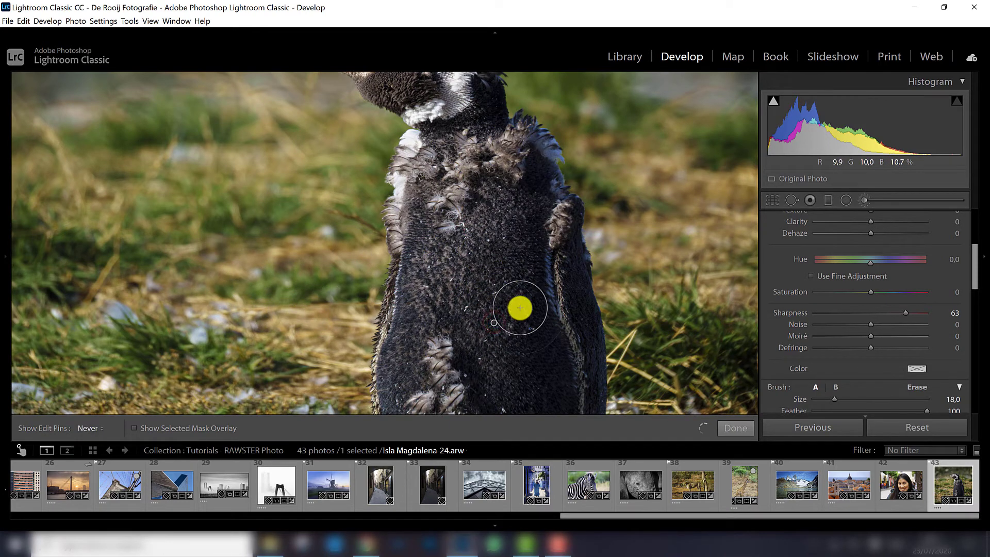
{"action": "key", "text": "h"}
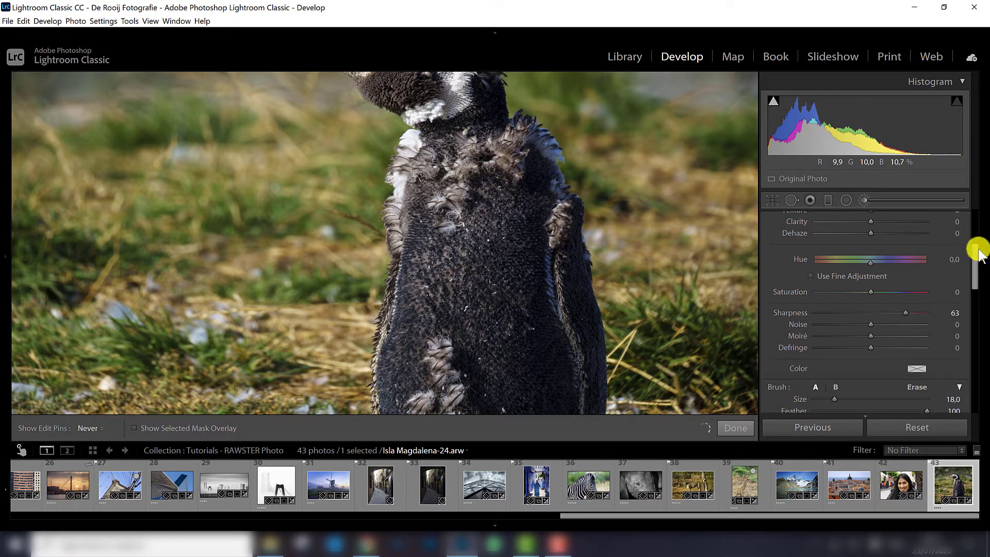
{"action": "left_click_drag", "start_coordinate": [971, 253], "coordinate": [972, 273]}
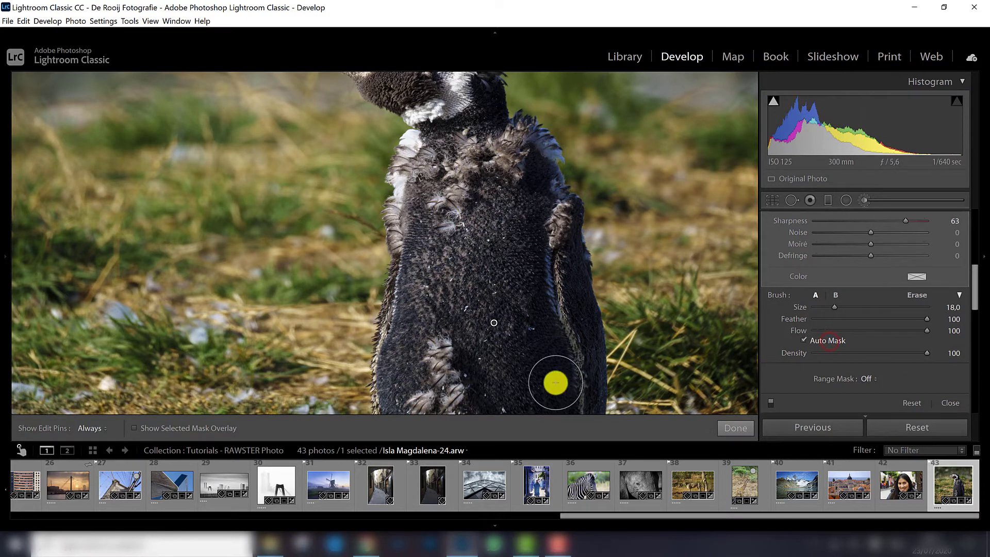
{"action": "left_click", "coordinate": [188, 429]}
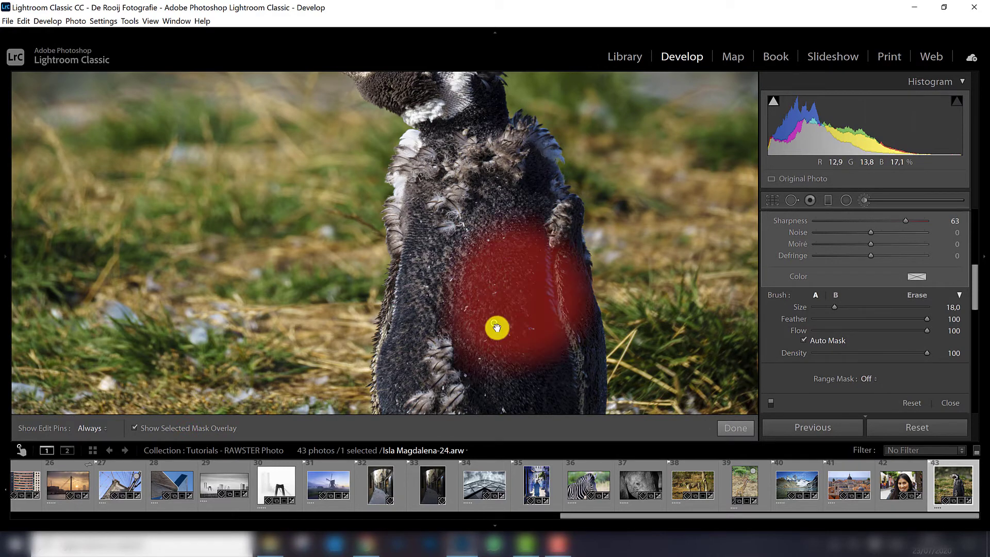
{"action": "left_click", "coordinate": [494, 322]}
{"action": "key", "text": "h"}
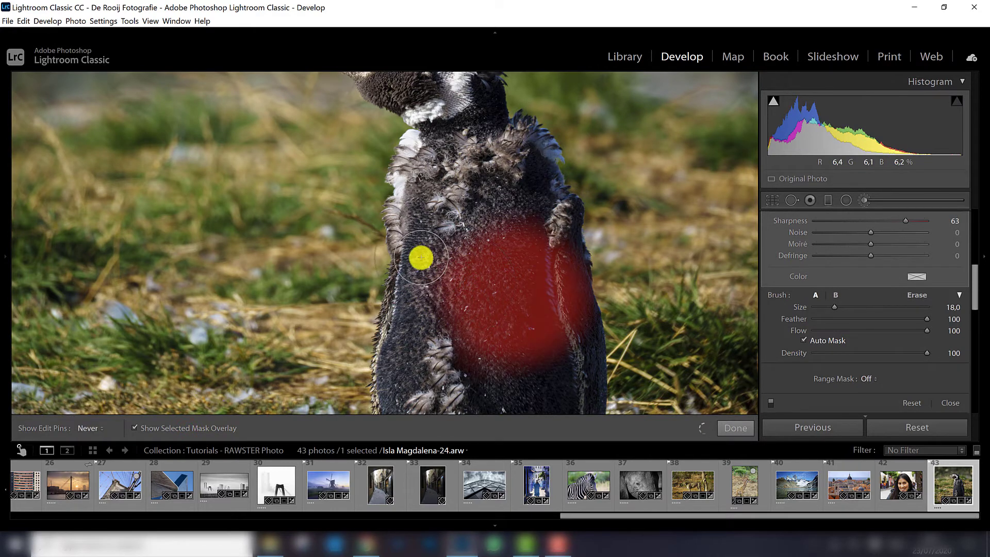
{"action": "mouse_move", "coordinate": [413, 218]}
{"action": "left_mouse_down"}
{"action": "mouse_move", "coordinate": [424, 183]}
{"action": "mouse_move", "coordinate": [443, 174]}
{"action": "mouse_move", "coordinate": [468, 213]}
{"action": "mouse_move", "coordinate": [486, 222]}
{"action": "mouse_move", "coordinate": [506, 152]}
{"action": "mouse_move", "coordinate": [529, 142]}
{"action": "mouse_move", "coordinate": [566, 229]}
{"action": "mouse_move", "coordinate": [527, 139]}
{"action": "mouse_move", "coordinate": [491, 150]}
{"action": "mouse_move", "coordinate": [442, 137]}
{"action": "mouse_move", "coordinate": [423, 162]}
{"action": "mouse_move", "coordinate": [422, 146]}
{"action": "mouse_move", "coordinate": [421, 178]}
{"action": "mouse_move", "coordinate": [425, 155]}
{"action": "left_mouse_up"}
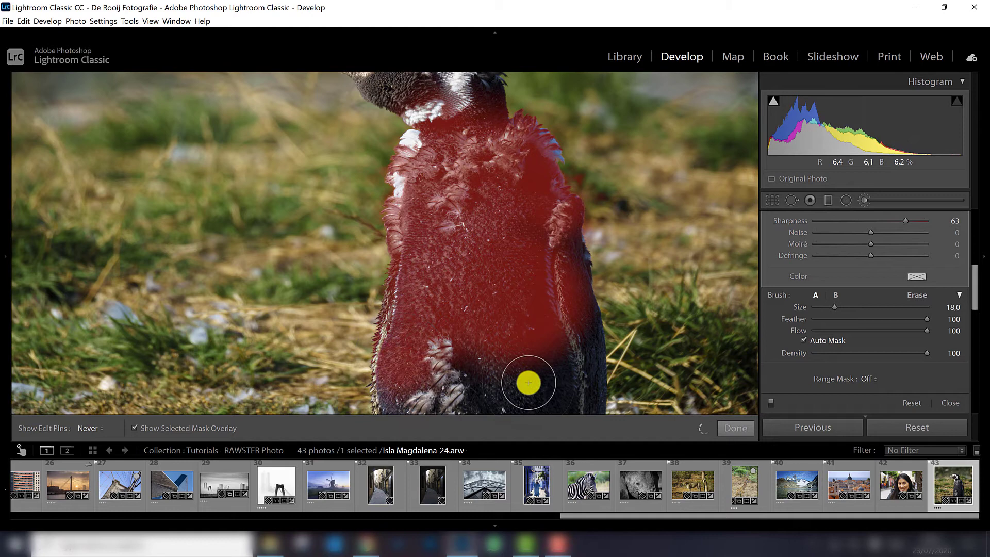
Extend the brush mask over the lower-right belly, dark lower-left flank and lower body.
{"action": "mouse_move", "coordinate": [557, 380]}
{"action": "left_mouse_down"}
{"action": "mouse_move", "coordinate": [584, 346]}
{"action": "mouse_move", "coordinate": [578, 232]}
{"action": "mouse_move", "coordinate": [554, 163]}
{"action": "mouse_move", "coordinate": [539, 152]}
{"action": "mouse_move", "coordinate": [489, 164]}
{"action": "left_mouse_up"}
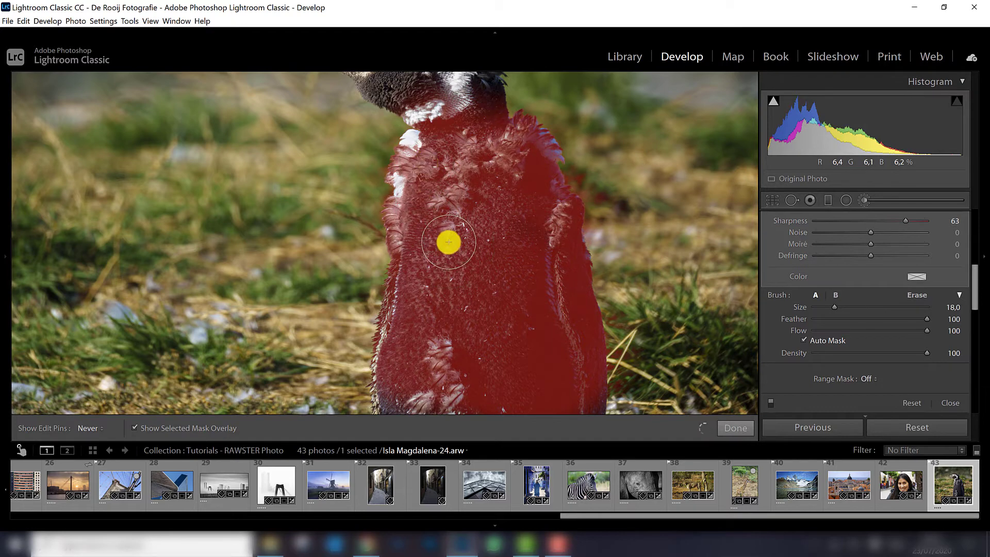
{"action": "key", "text": "h"}
{"action": "scroll", "coordinate": [482, 187], "scroll_direction": "down", "scroll_amount": 3}
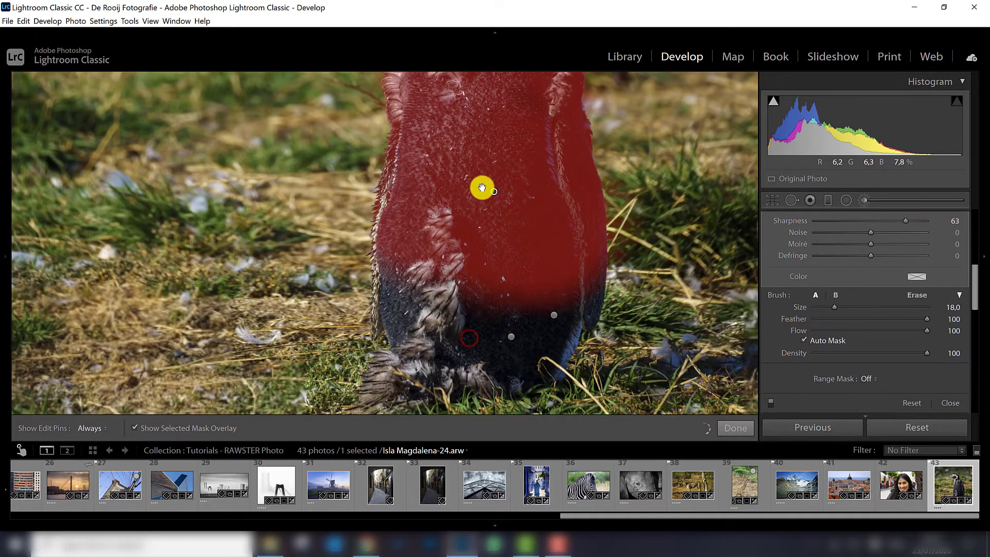
{"action": "mouse_move", "coordinate": [405, 256]}
{"action": "left_mouse_down"}
{"action": "mouse_move", "coordinate": [406, 299]}
{"action": "mouse_move", "coordinate": [413, 282]}
{"action": "mouse_move", "coordinate": [442, 269]}
{"action": "left_mouse_up"}
{"action": "key", "text": "h"}
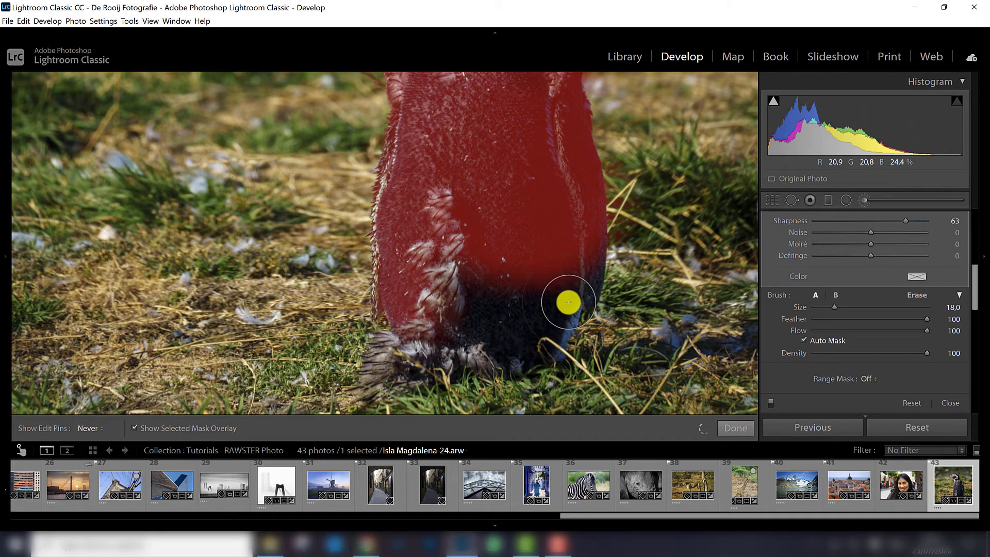
{"action": "mouse_move", "coordinate": [569, 308]}
{"action": "left_mouse_down"}
{"action": "mouse_move", "coordinate": [529, 344]}
{"action": "mouse_move", "coordinate": [379, 364]}
{"action": "mouse_move", "coordinate": [405, 281]}
{"action": "mouse_move", "coordinate": [436, 335]}
{"action": "left_mouse_up"}
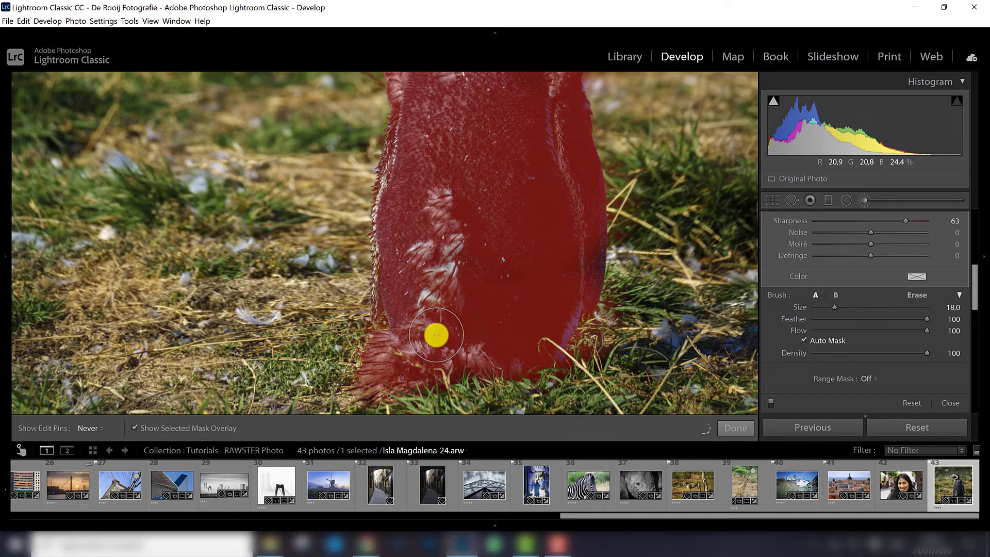
{"action": "key", "text": "h"}
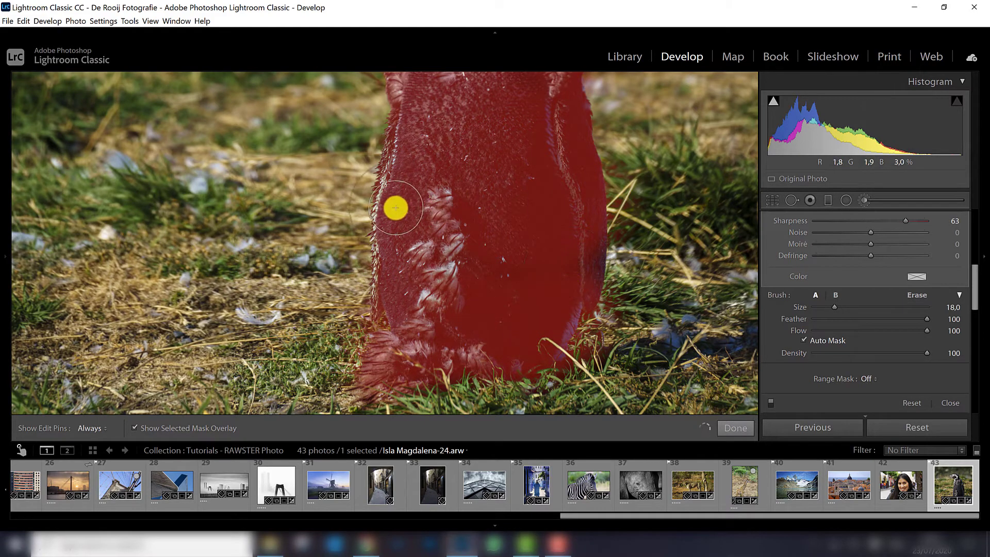
{"action": "left_click_drag", "start_coordinate": [450, 183], "coordinate": [453, 435]}
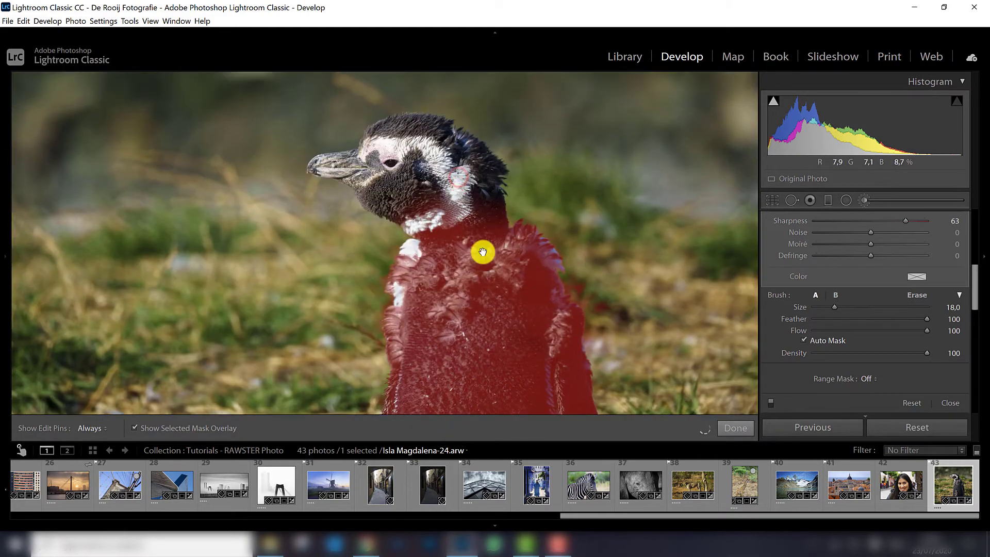
{"action": "mouse_move", "coordinate": [482, 252]}
{"action": "left_mouse_down"}
{"action": "mouse_move", "coordinate": [454, 203]}
{"action": "mouse_move", "coordinate": [456, 314]}
{"action": "mouse_move", "coordinate": [484, 244]}
{"action": "mouse_move", "coordinate": [491, 188]}
{"action": "mouse_move", "coordinate": [461, 168]}
{"action": "mouse_move", "coordinate": [400, 152]}
{"action": "mouse_move", "coordinate": [369, 181]}
{"action": "mouse_move", "coordinate": [375, 200]}
{"action": "mouse_move", "coordinate": [441, 242]}
{"action": "mouse_move", "coordinate": [390, 185]}
{"action": "mouse_move", "coordinate": [422, 218]}
{"action": "mouse_move", "coordinate": [405, 200]}
{"action": "mouse_move", "coordinate": [421, 190]}
{"action": "mouse_move", "coordinate": [459, 197]}
{"action": "mouse_move", "coordinate": [421, 178]}
{"action": "mouse_move", "coordinate": [422, 155]}
{"action": "mouse_move", "coordinate": [457, 180]}
{"action": "mouse_move", "coordinate": [481, 216]}
{"action": "mouse_move", "coordinate": [484, 204]}
{"action": "mouse_move", "coordinate": [448, 163]}
{"action": "mouse_move", "coordinate": [407, 157]}
{"action": "mouse_move", "coordinate": [377, 182]}
{"action": "mouse_move", "coordinate": [311, 182]}
{"action": "mouse_move", "coordinate": [418, 192]}
{"action": "mouse_move", "coordinate": [461, 236]}
{"action": "mouse_move", "coordinate": [469, 291]}
{"action": "mouse_move", "coordinate": [443, 281]}
{"action": "mouse_move", "coordinate": [423, 299]}
{"action": "mouse_move", "coordinate": [425, 321]}
{"action": "mouse_move", "coordinate": [460, 342]}
{"action": "mouse_move", "coordinate": [491, 339]}
{"action": "mouse_move", "coordinate": [481, 318]}
{"action": "mouse_move", "coordinate": [490, 333]}
{"action": "mouse_move", "coordinate": [577, 338]}
{"action": "left_mouse_up"}
Paint the Sharpness 63 brush over the penguin's neck, head and beak, leaving Range Mask Off.
{"action": "key", "text": "h"}
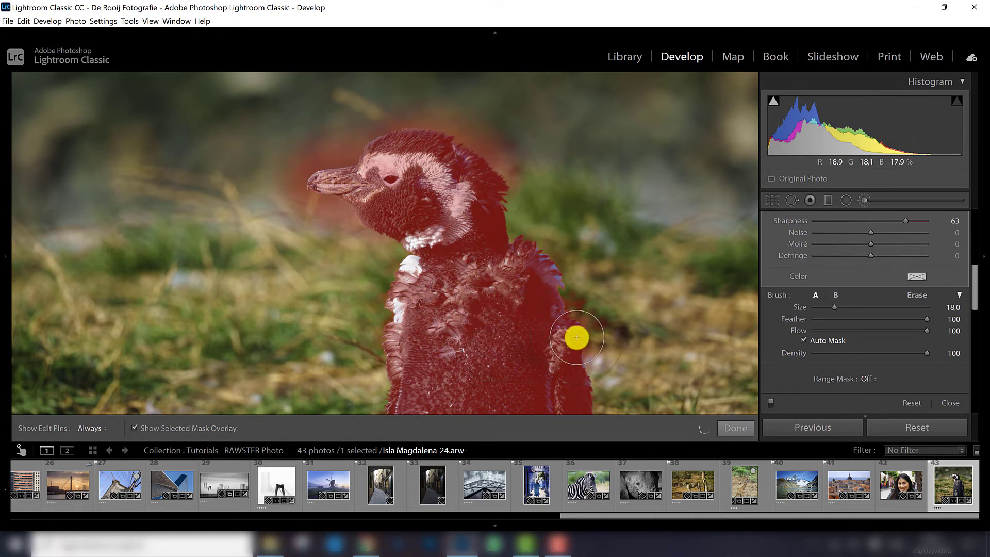
{"action": "left_click", "coordinate": [871, 379]}
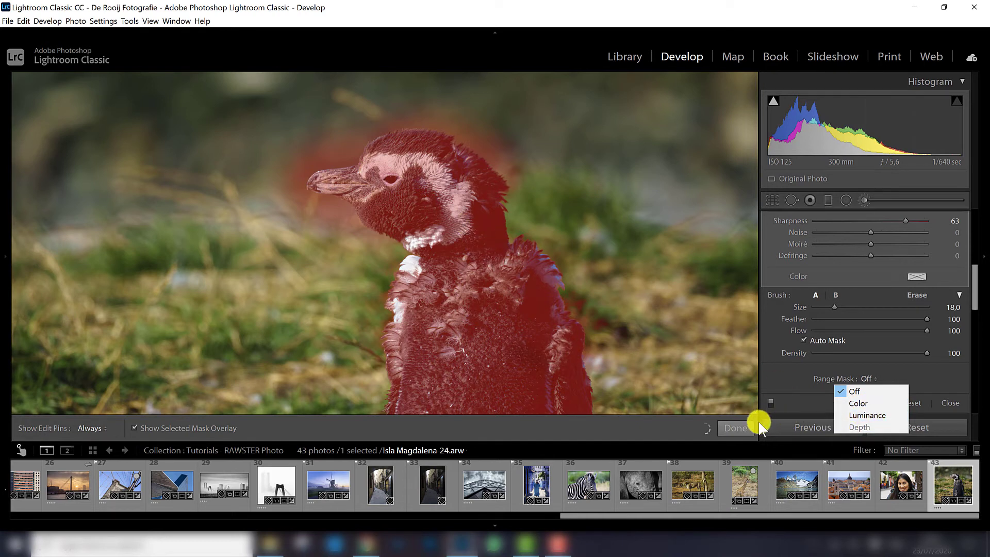
{"action": "left_click", "coordinate": [895, 381]}
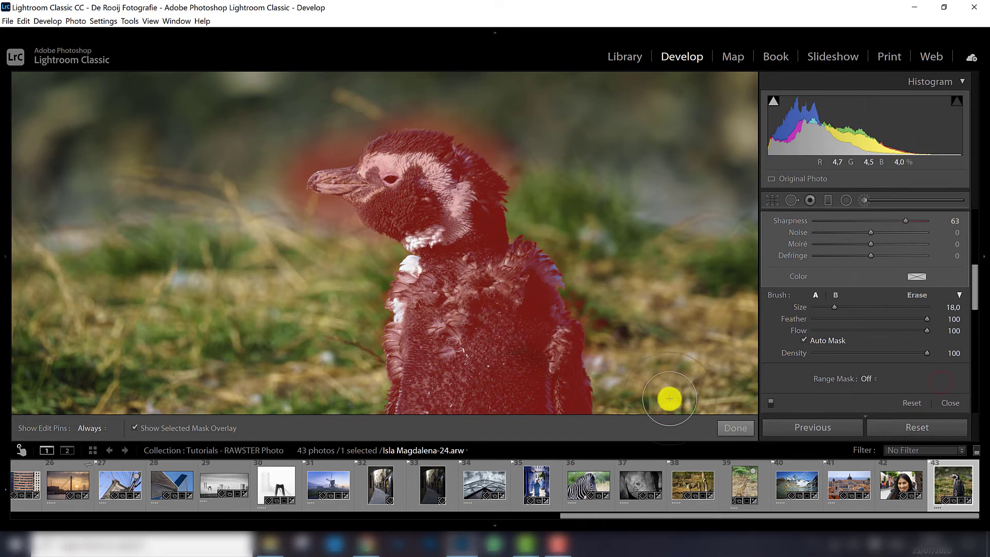
Finish the brush edit and zoom in and out on the penguin to compare the sharpening.
{"action": "left_click", "coordinate": [734, 428]}
{"action": "left_click", "coordinate": [470, 268]}
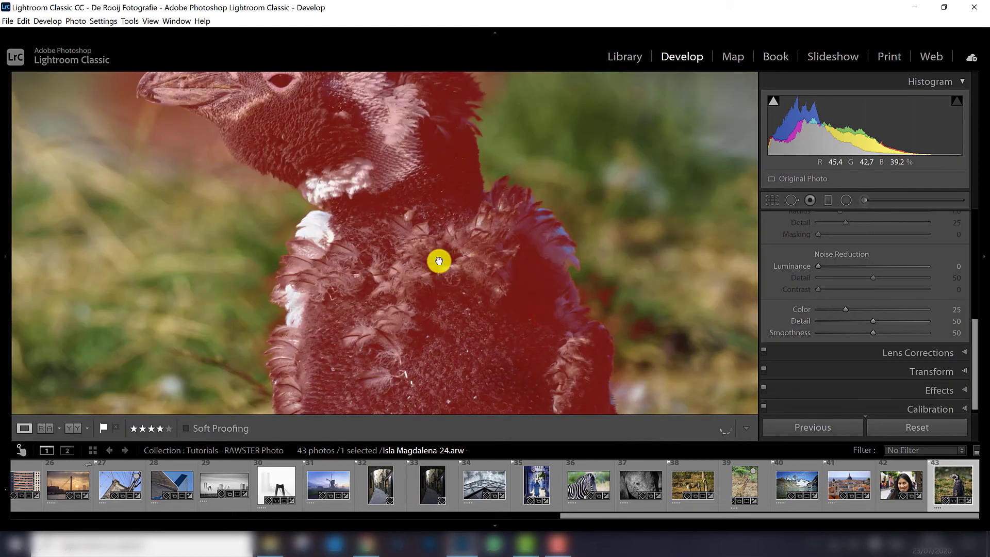
{"action": "left_click", "coordinate": [438, 260]}
{"action": "left_click", "coordinate": [539, 307]}
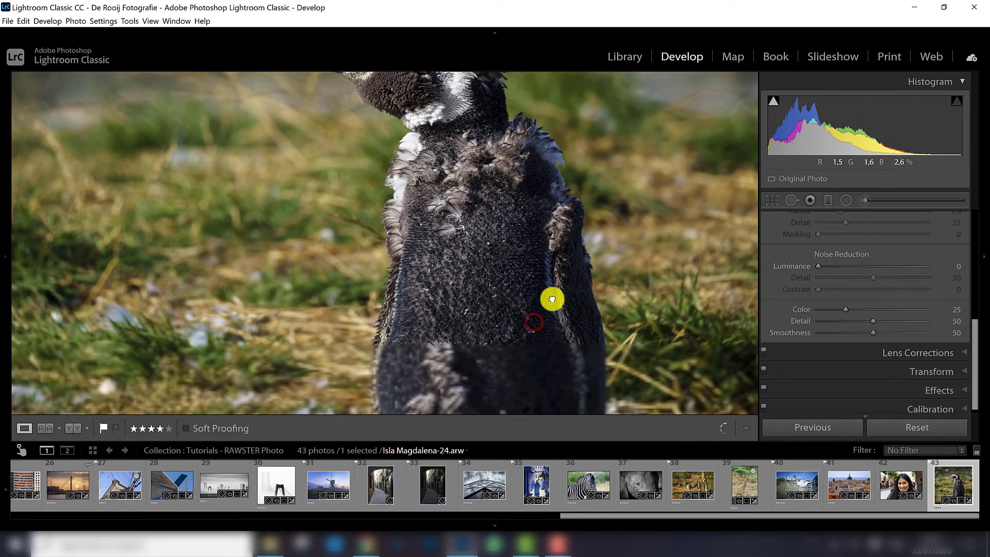
{"action": "left_click", "coordinate": [551, 299]}
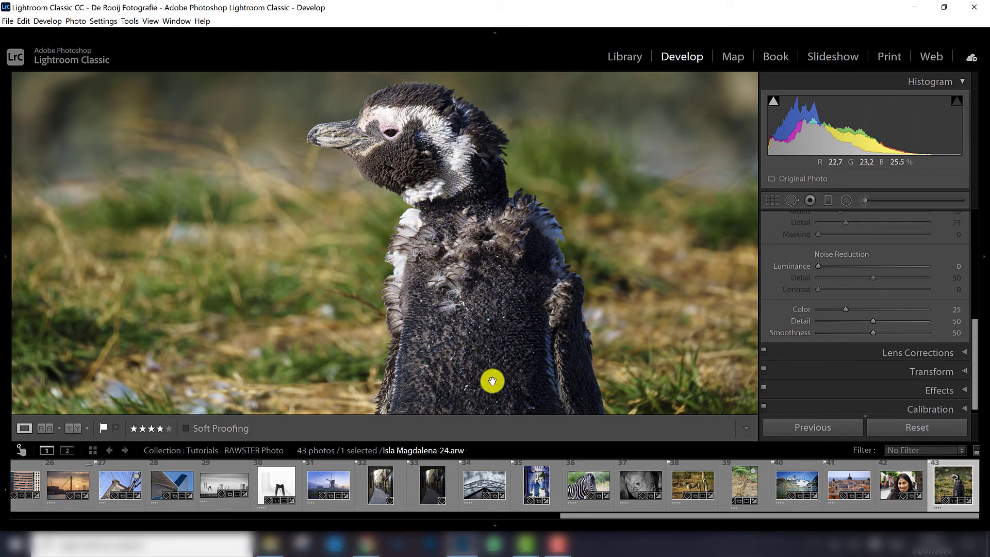
Select the penguin's brush pin, hide the mask overlay, and raise Sharpness from 63 to 78.
{"action": "left_click", "coordinate": [889, 203]}
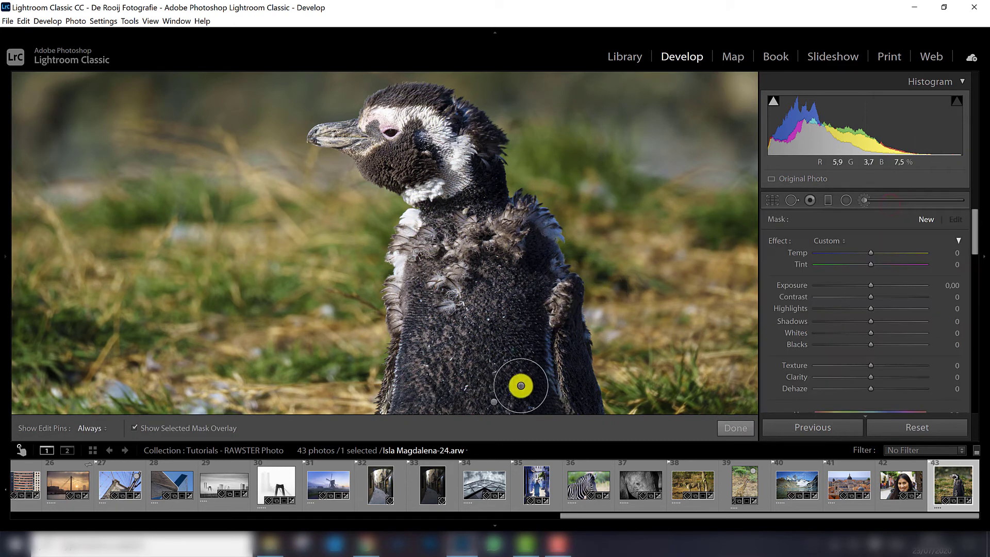
{"action": "left_click", "coordinate": [494, 403]}
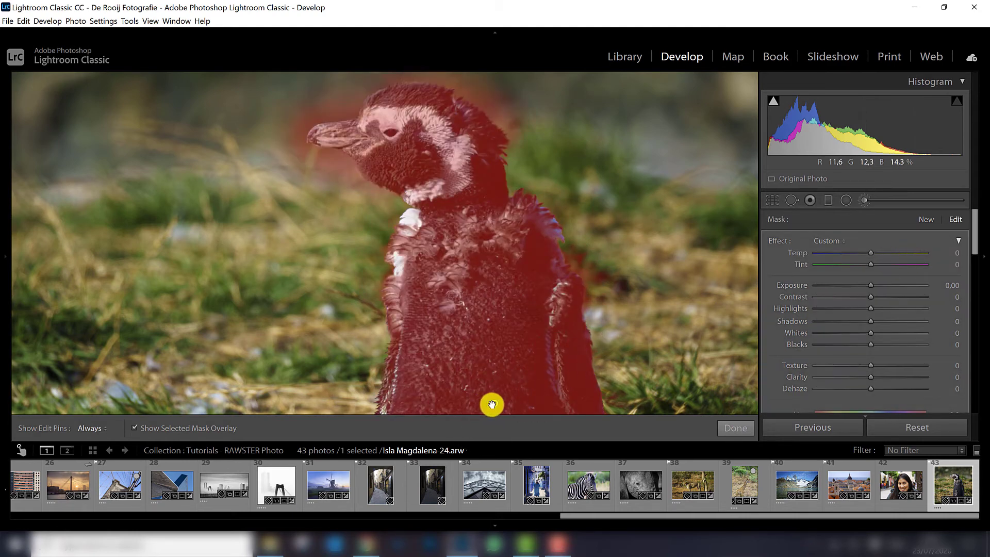
{"action": "left_click_drag", "start_coordinate": [975, 242], "coordinate": [975, 278]}
{"action": "left_click_drag", "start_coordinate": [871, 289], "coordinate": [892, 292]}
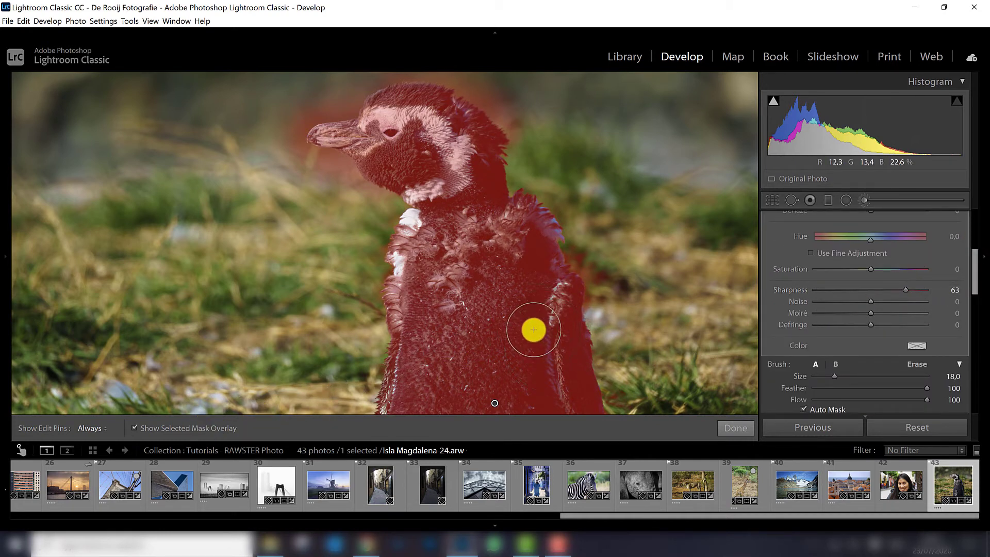
{"action": "left_click", "coordinate": [179, 428]}
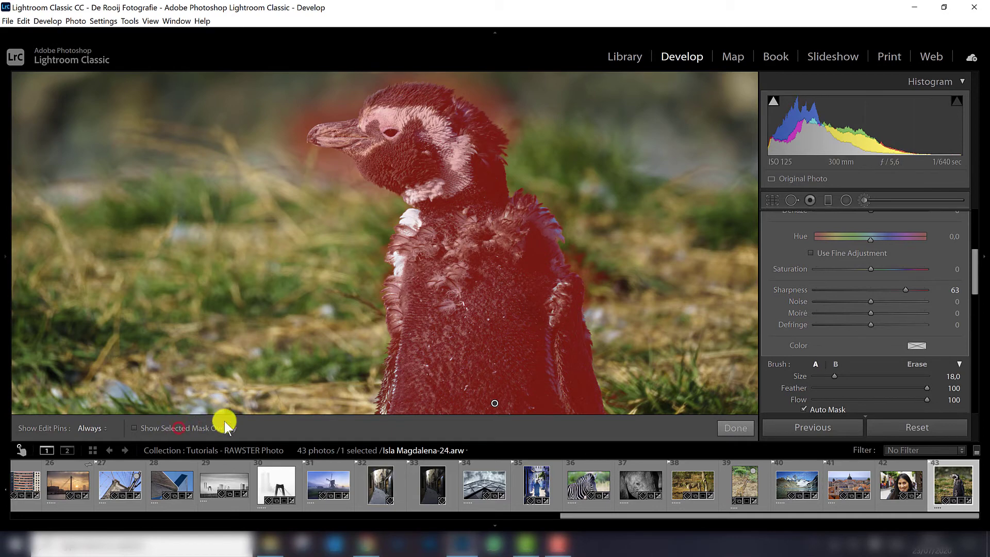
{"action": "left_click", "coordinate": [133, 428]}
{"action": "mouse_move", "coordinate": [904, 289]}
{"action": "left_mouse_down"}
{"action": "mouse_move", "coordinate": [872, 291]}
{"action": "mouse_move", "coordinate": [913, 292]}
{"action": "left_mouse_up"}
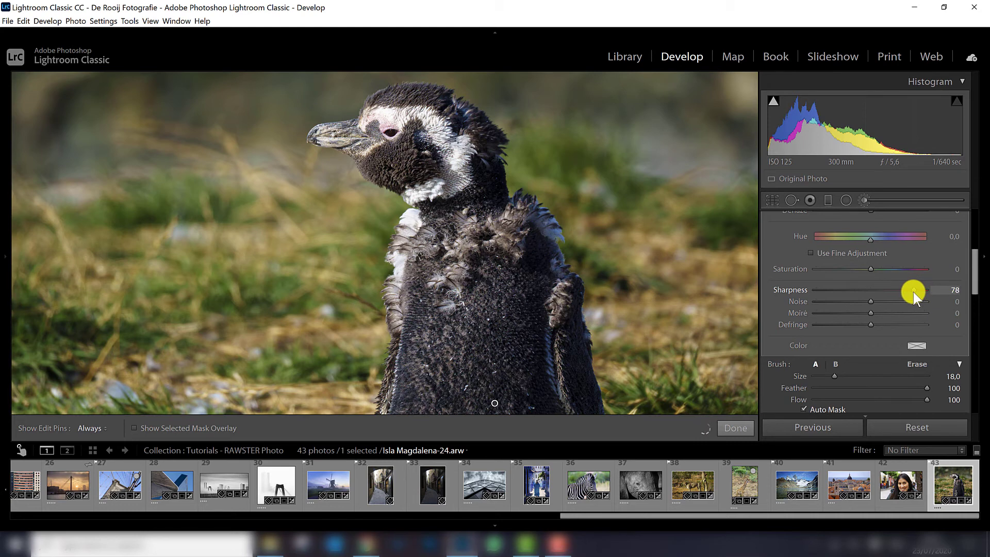
Finish the penguin edit, check it at 1:1 and Fit, then open the Sevilla-162 portrait.
{"action": "left_click", "coordinate": [734, 429]}
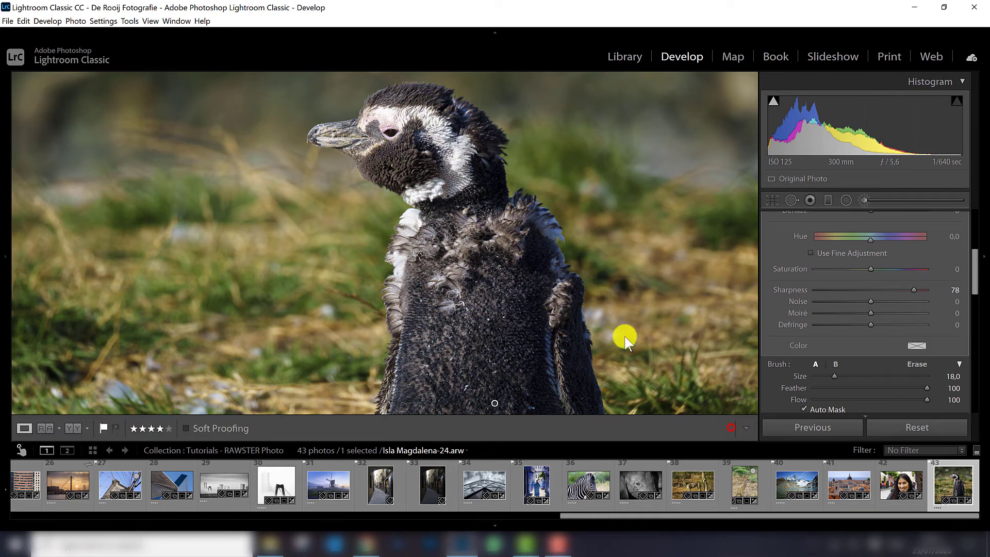
{"action": "left_click", "coordinate": [611, 307]}
{"action": "left_click", "coordinate": [514, 289]}
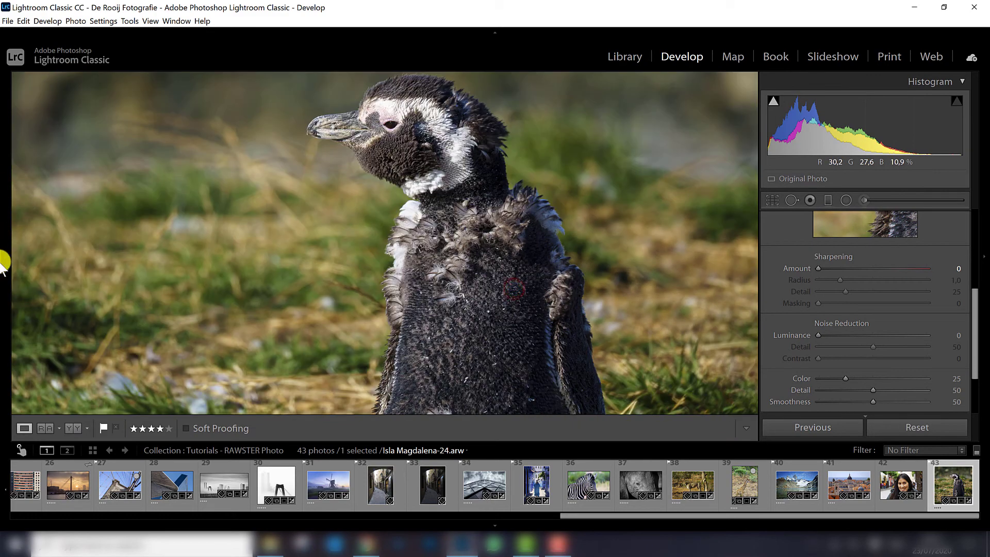
{"action": "mouse_move", "coordinate": [1, 261]}
{"action": "left_click", "coordinate": [162, 80]}
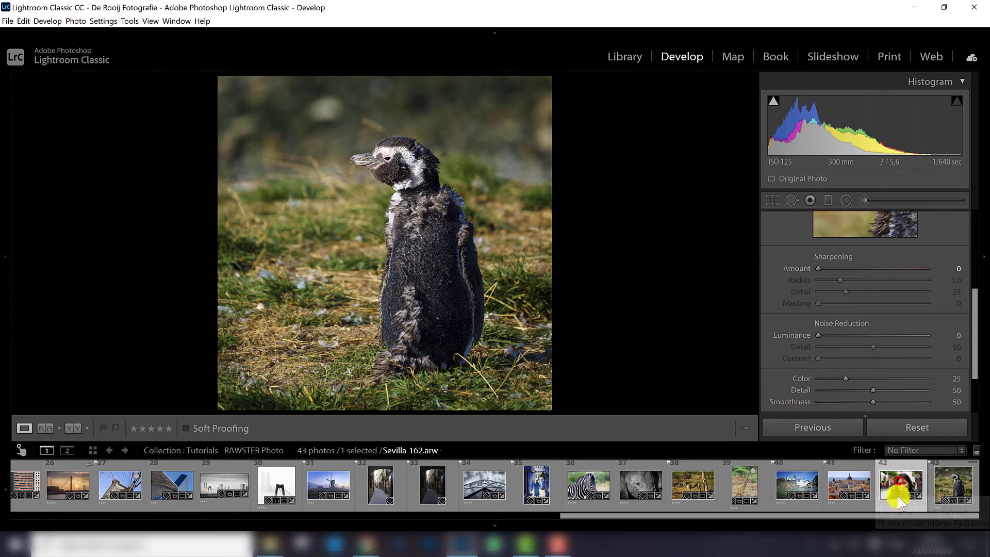
{"action": "left_click", "coordinate": [897, 487]}
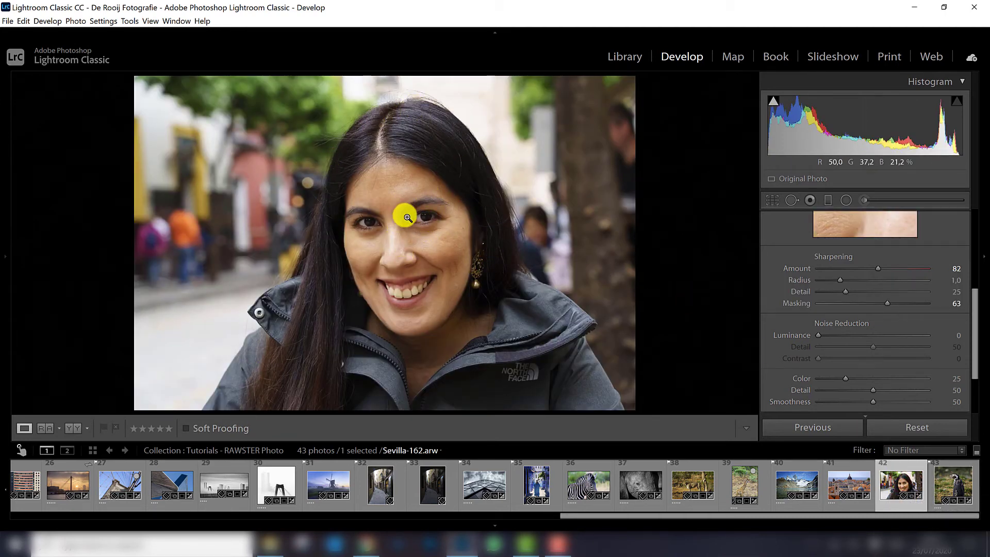
{"action": "mouse_move", "coordinate": [3, 250]}
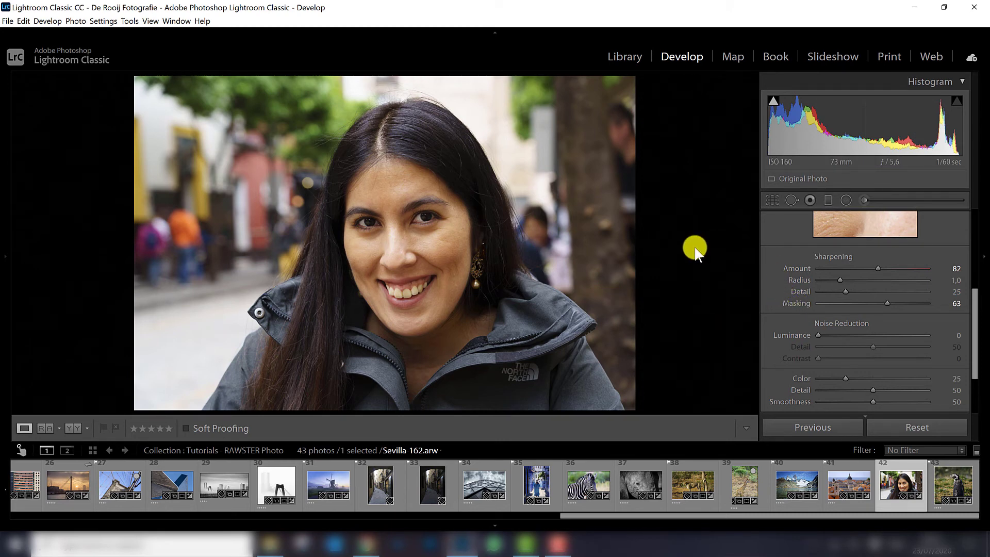
Open El Calafate & El Chalten-230 to view its Amount 80, Masking 89 sharpening.
{"action": "left_click", "coordinate": [788, 485]}
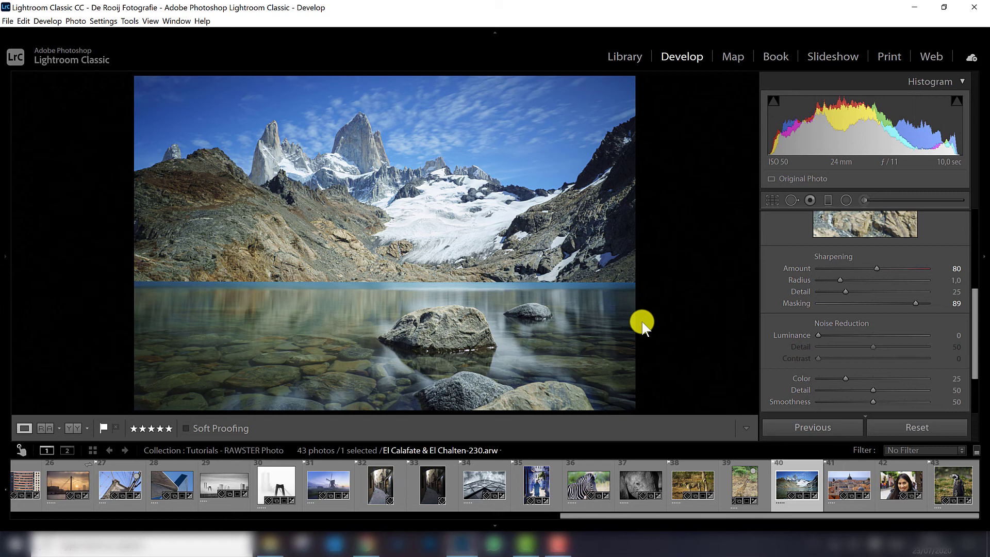
Open Kroatië-688.raf to compare its Amount 52, Masking 75 sharpening.
{"action": "left_click", "coordinate": [831, 478]}
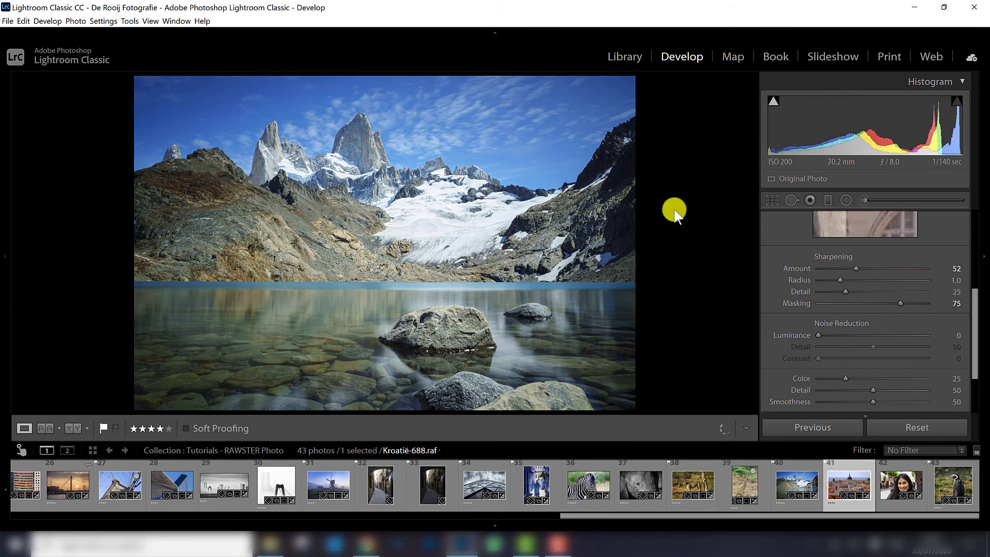